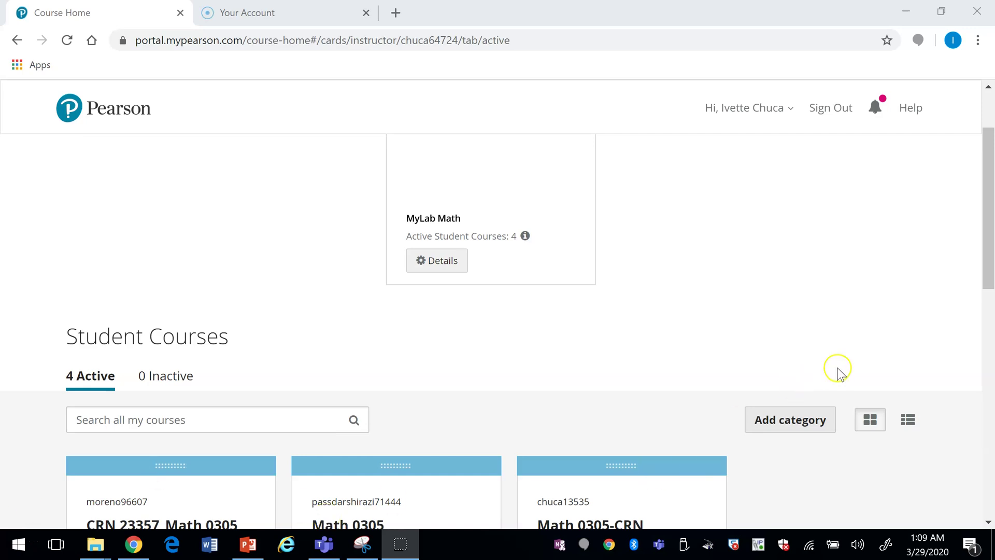
Step: Go back from the course cards and open the 1342 MyLab Statistics course
left_click_drag(989, 264, 959, 273)
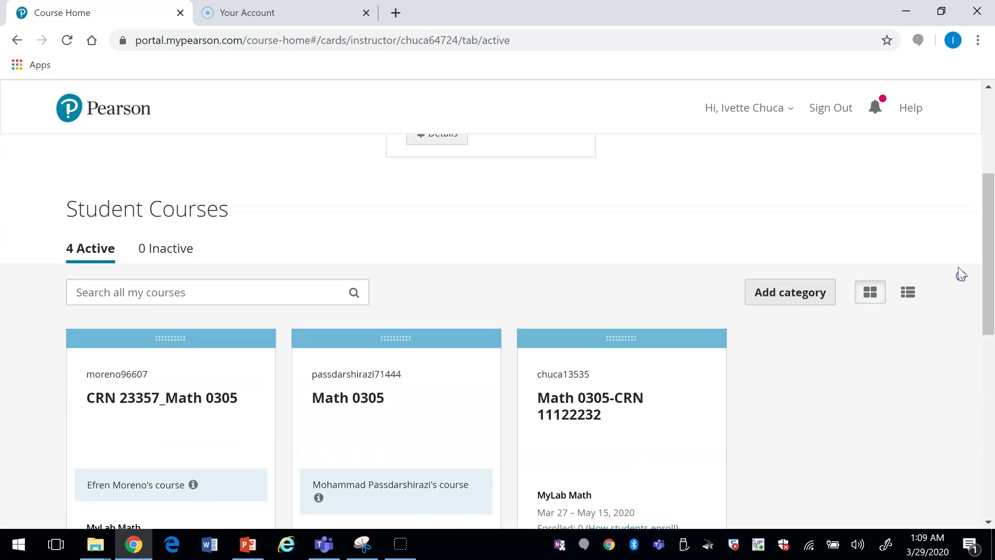
left_click(18, 40)
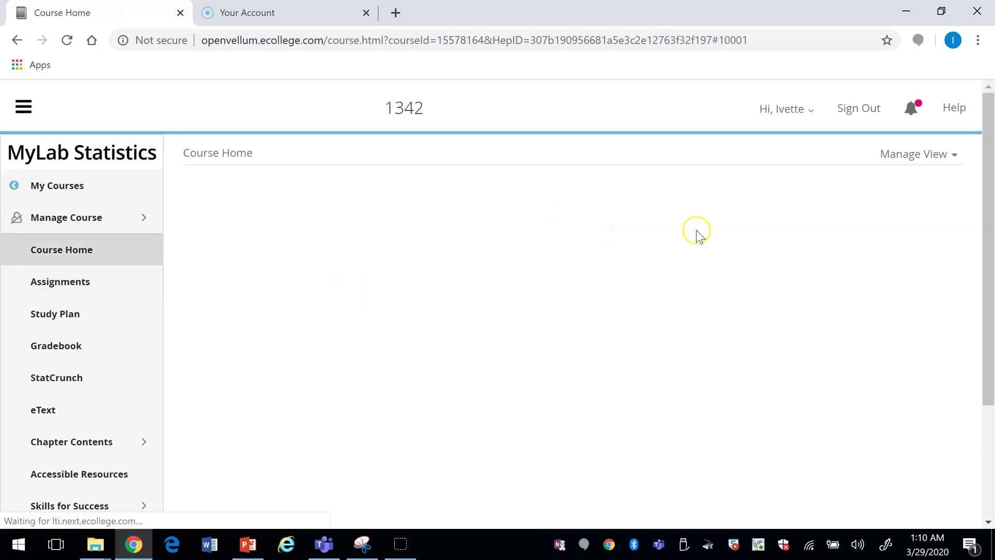
Step: Open Manage Course's settings summary and start editing the course Availability settings
left_click_drag(985, 223, 984, 278)
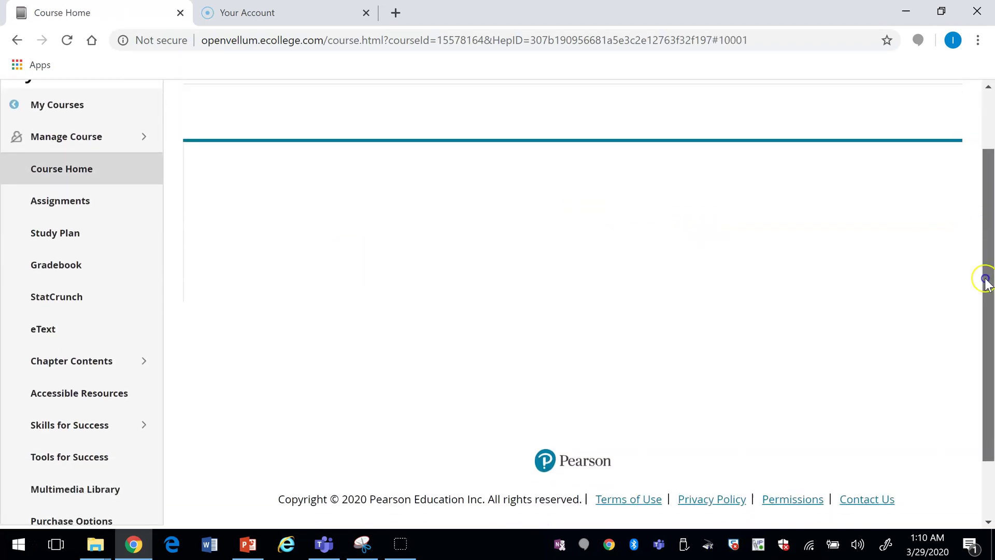
left_click(76, 137)
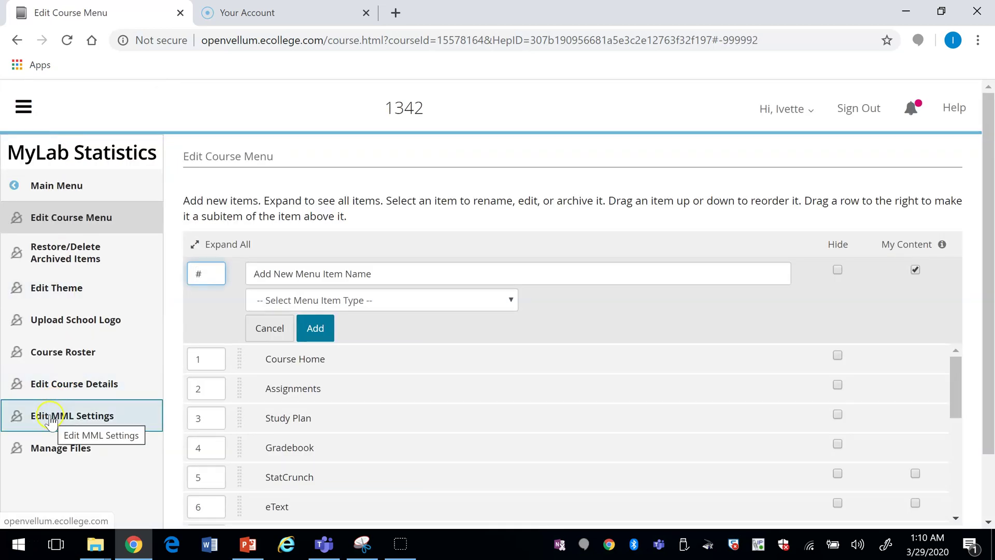
left_click(50, 418)
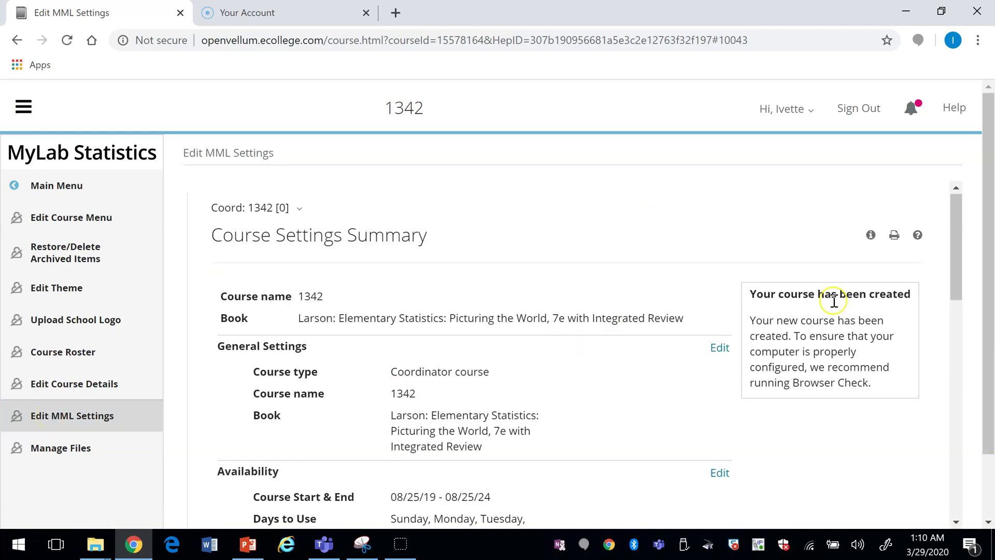
left_click_drag(953, 280, 953, 336)
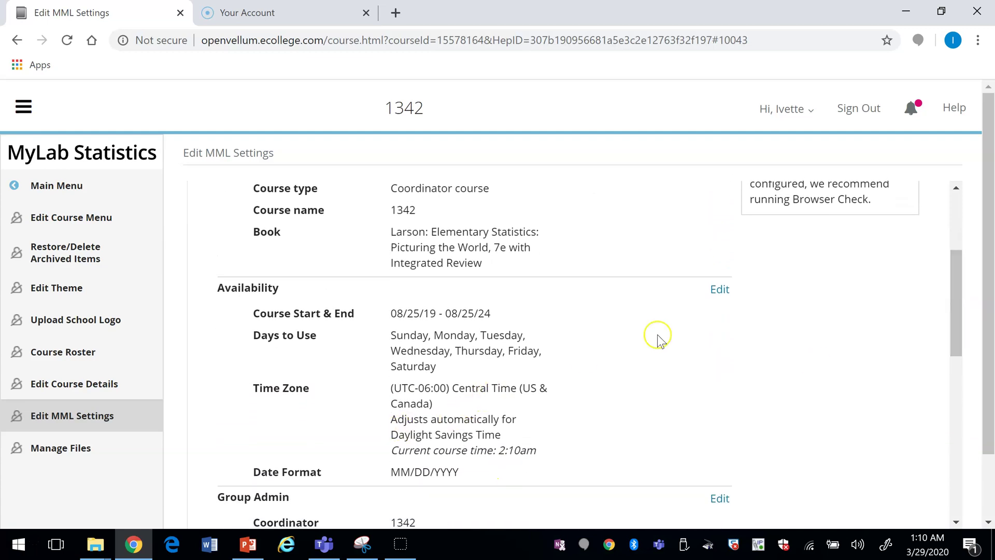
left_click(719, 290)
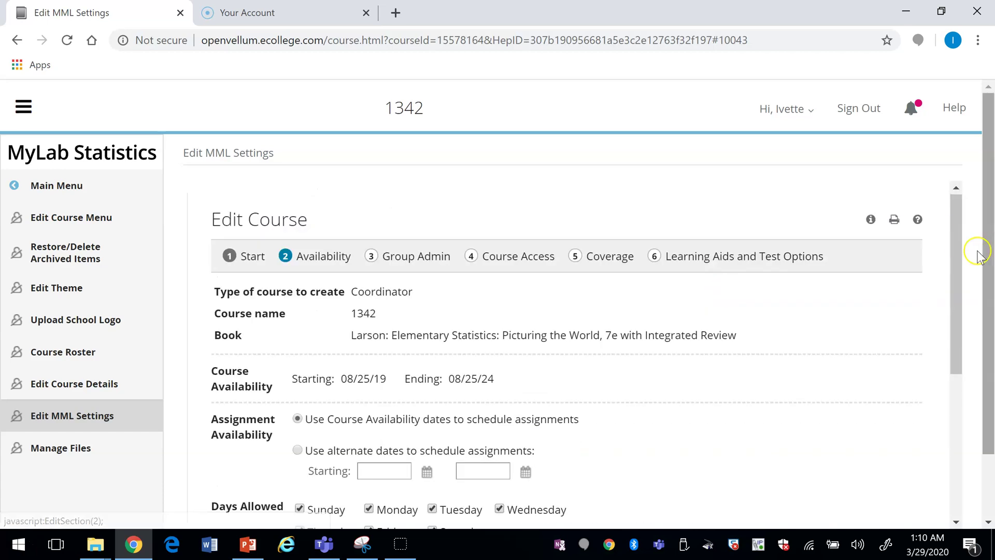
Step: Set the time zone to (UTC-07:00) Mountain Time, save, and update preloaded assignments
left_click_drag(959, 256, 957, 360)
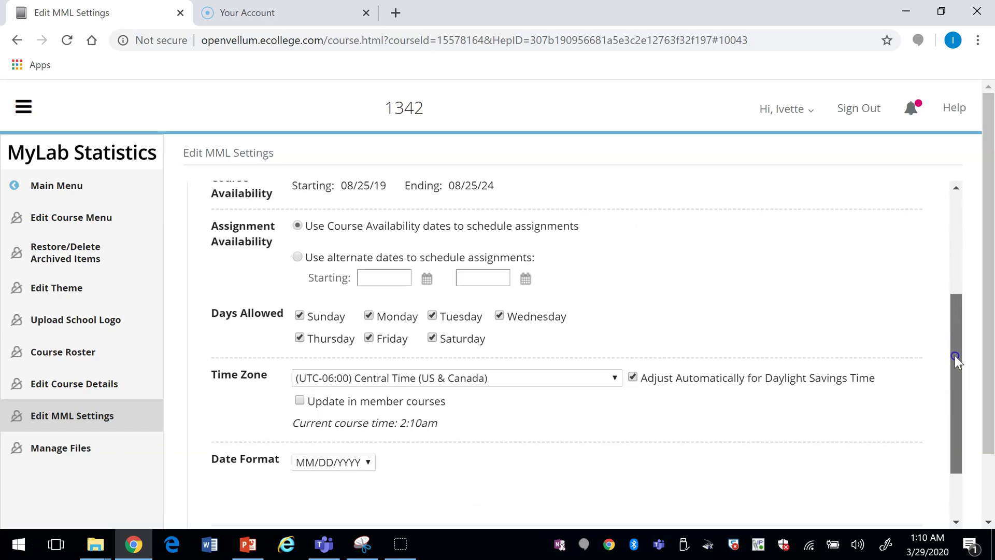
left_click(614, 378)
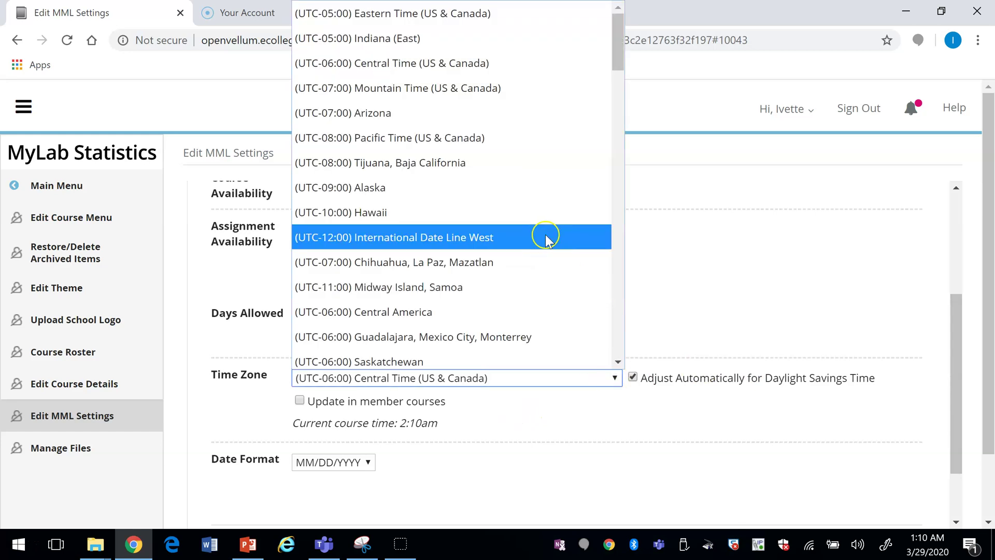
left_click(409, 89)
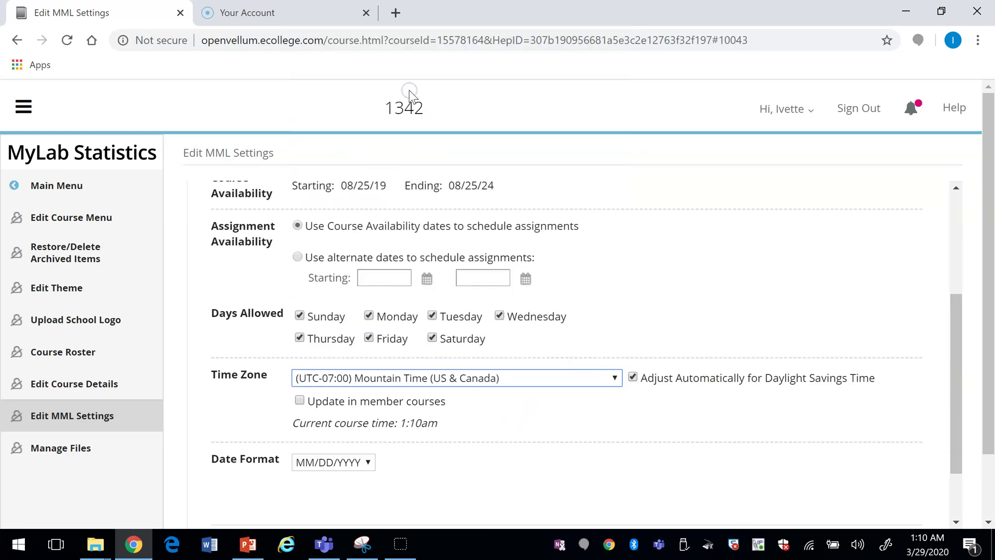
left_click_drag(955, 366, 954, 410)
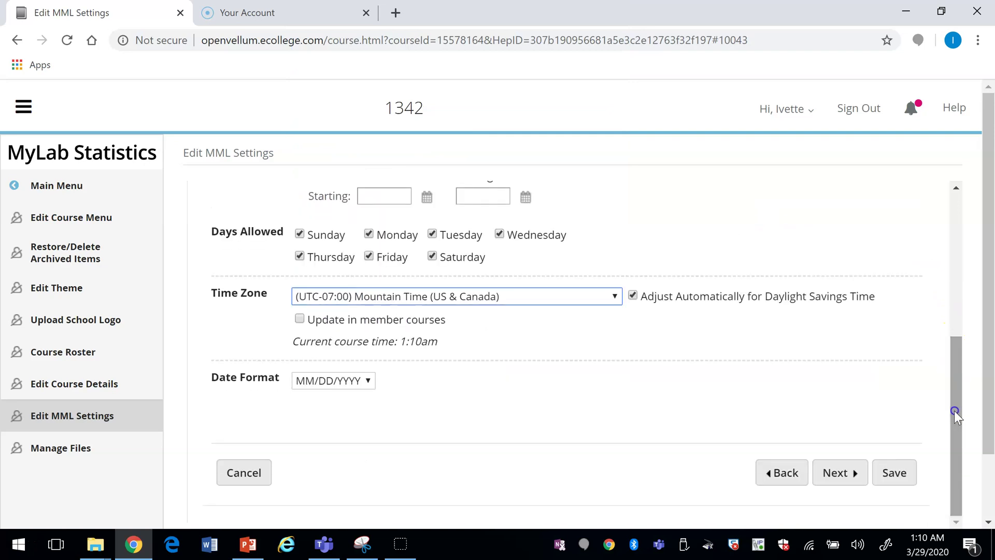
left_click(892, 471)
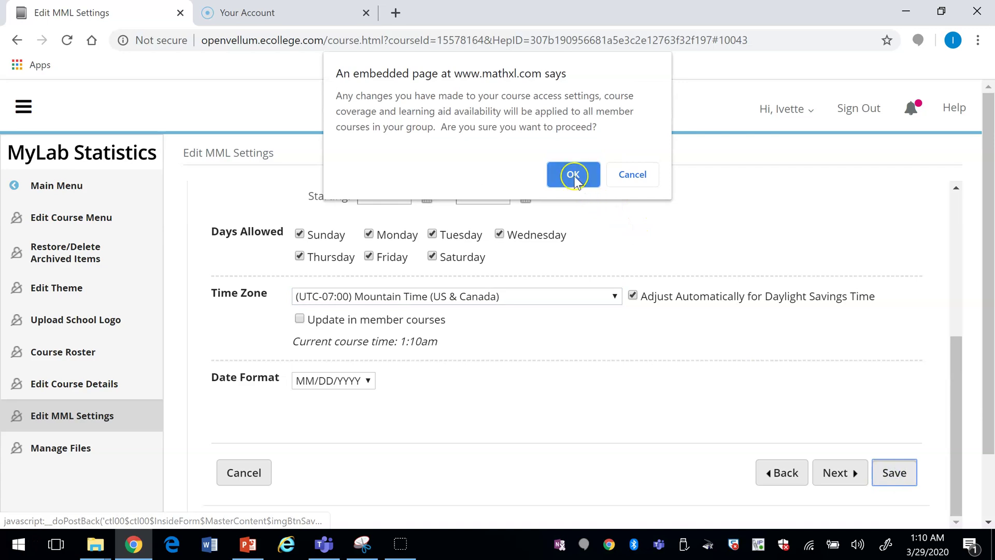
left_click(576, 175)
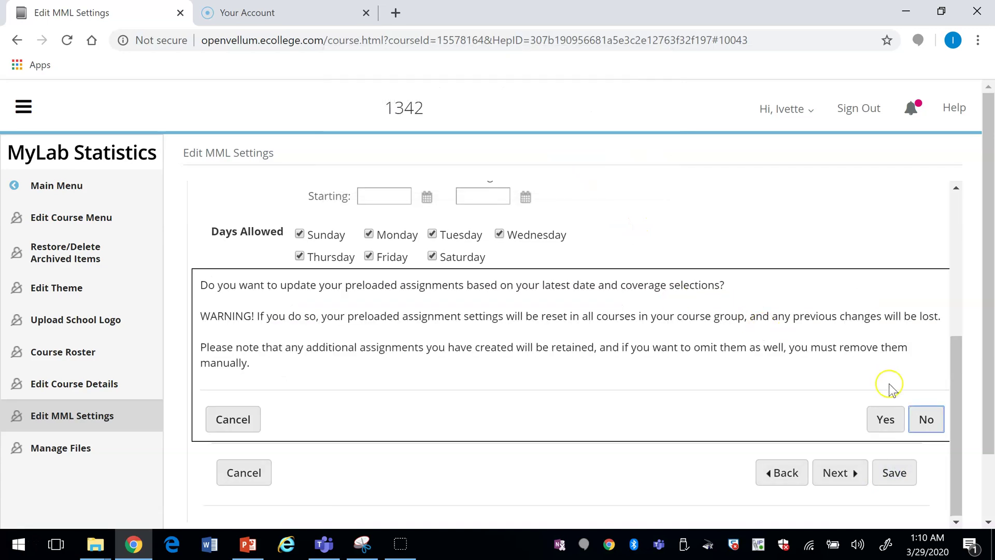
left_click(899, 421)
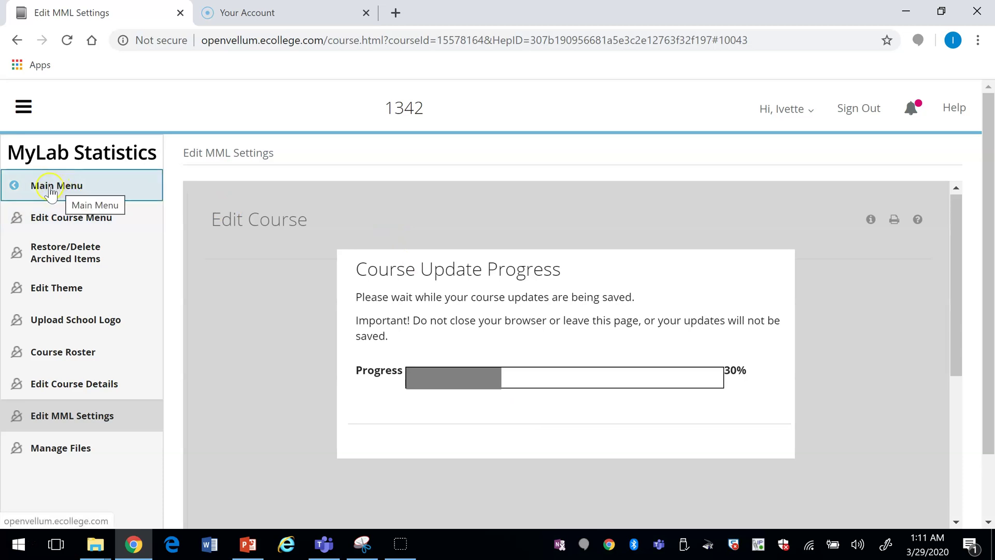
Step: Go from the Main Menu through Course Tools to the Assignment Manager
left_click(34, 191)
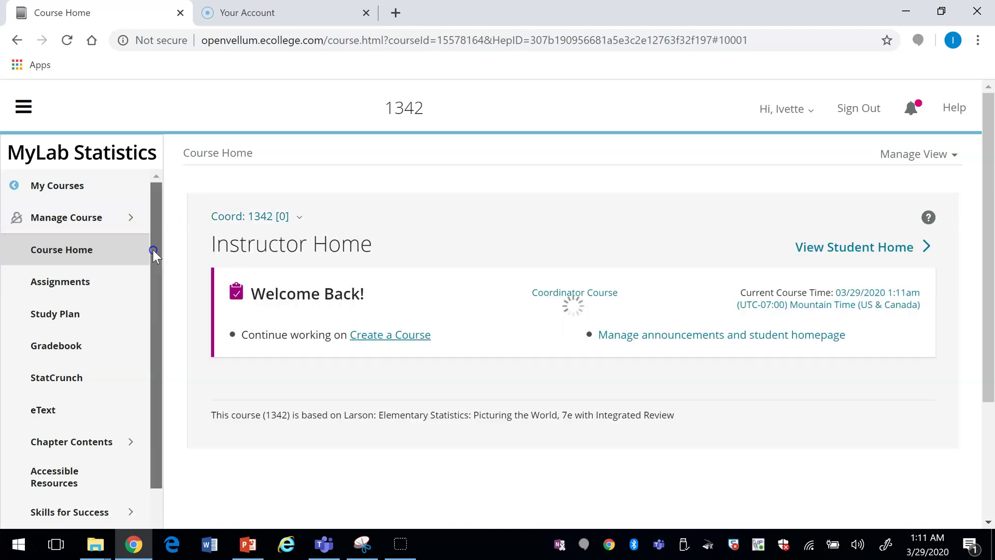
left_click_drag(154, 250, 160, 378)
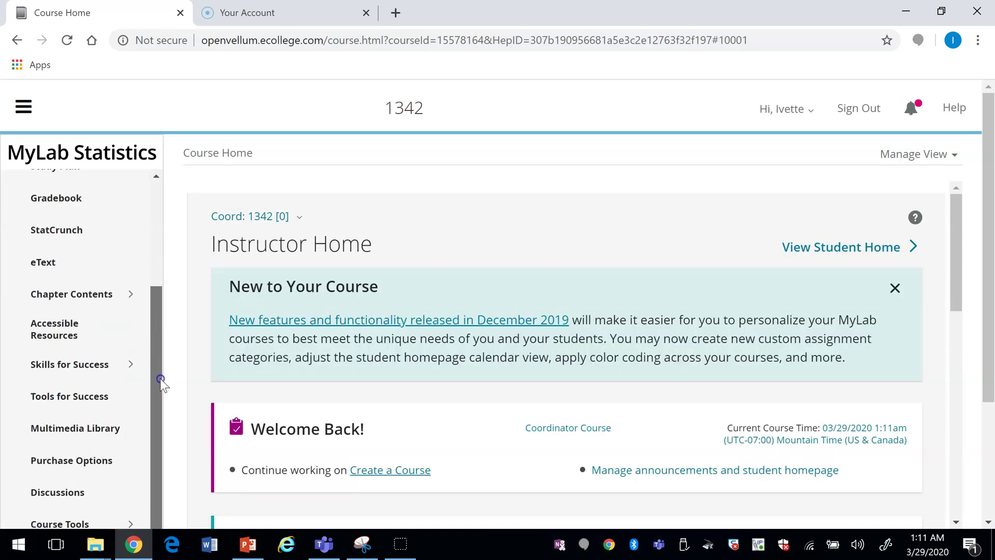
left_click_drag(156, 443, 154, 447)
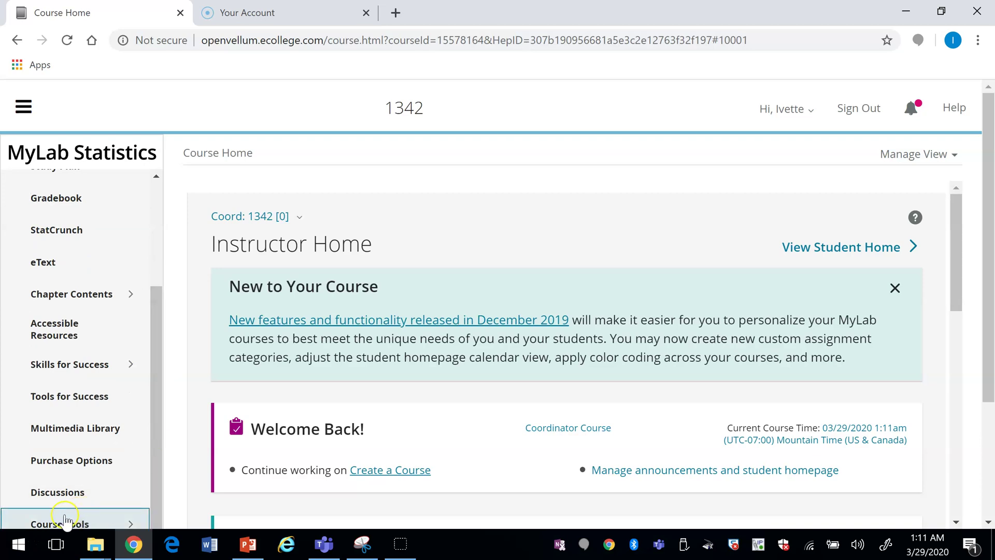
left_click(65, 518)
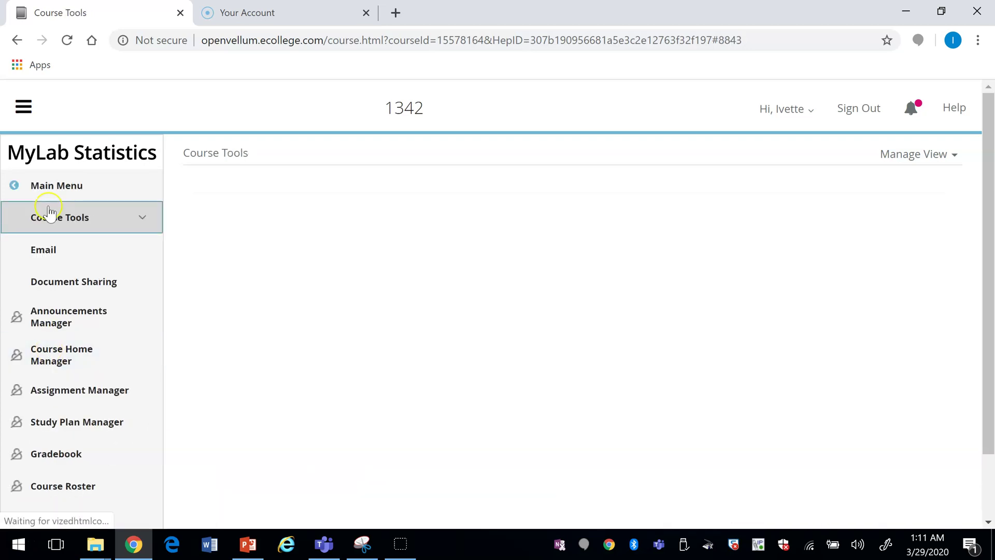
left_click(52, 395)
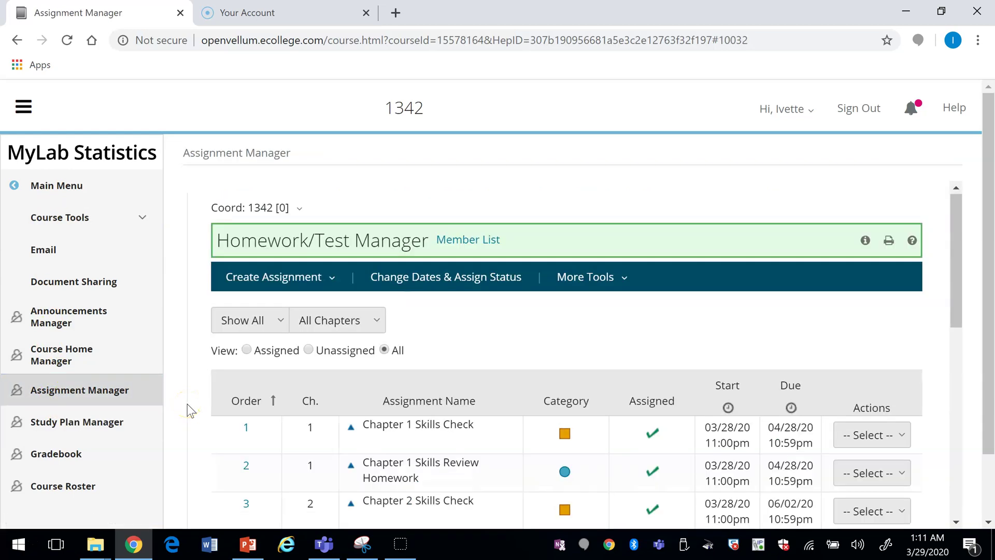
Step: Create a homework named HM#1 and continue to media and question selection
left_click(294, 284)
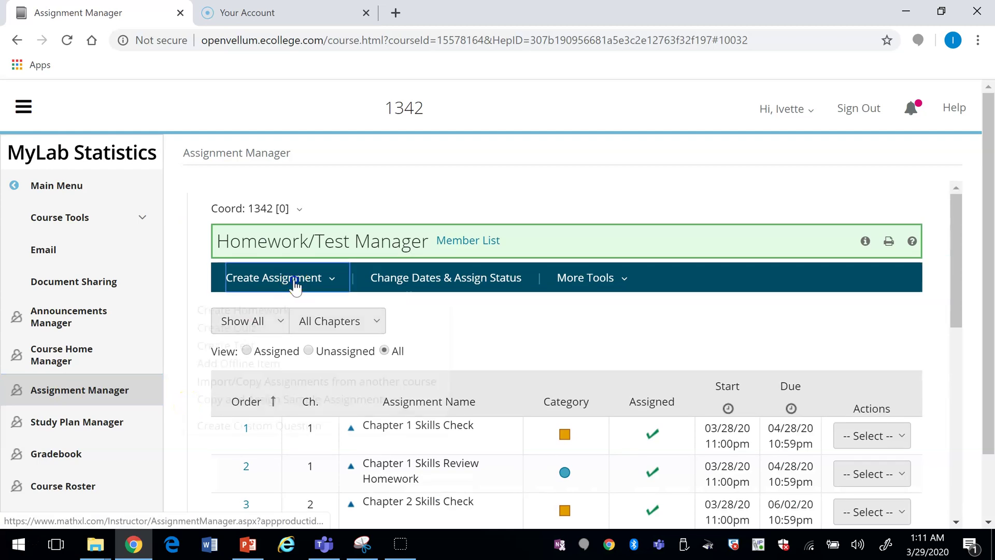
left_click(271, 309)
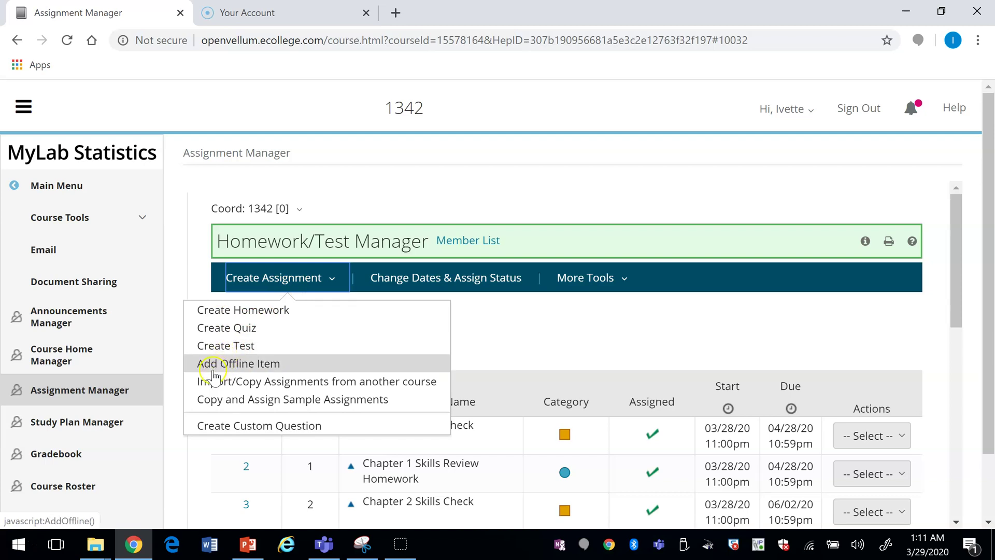
left_click(243, 316)
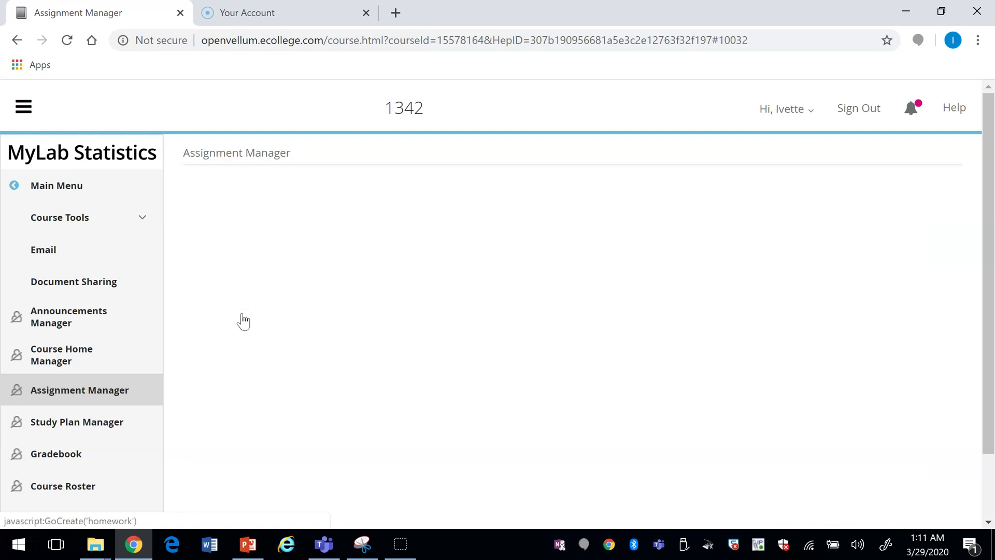
left_click(524, 378)
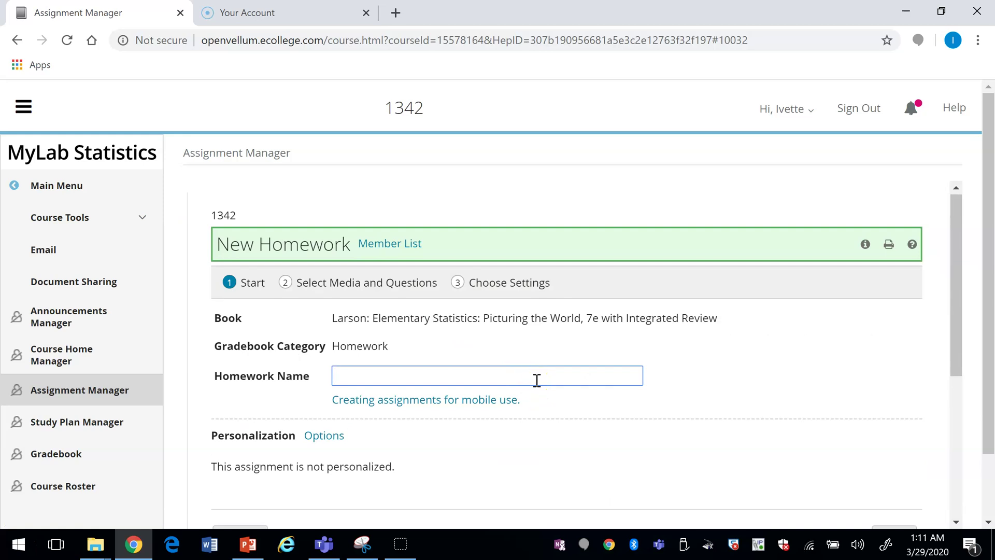
type("HM#1")
left_click_drag(958, 318, 958, 374)
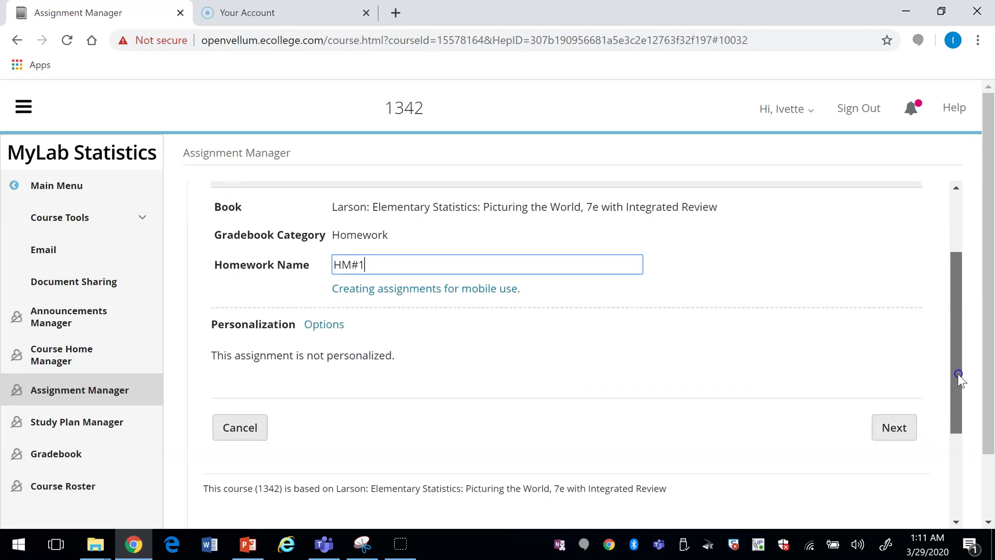
left_click(888, 430)
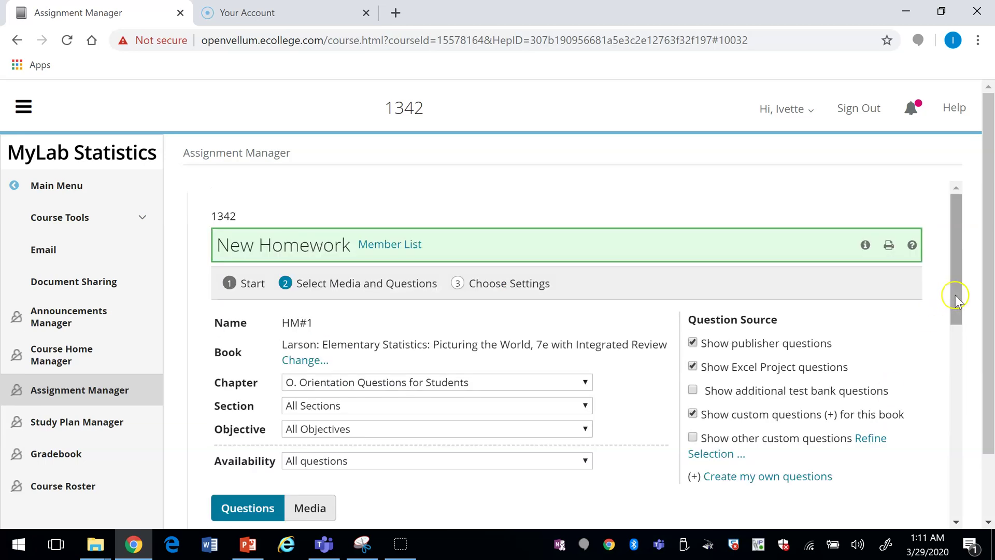
Step: Filter available questions to Chapter 6. Confidence Intervals, Section 6.1, showing 36 questions
left_click_drag(956, 295, 952, 332)
left_click(585, 282)
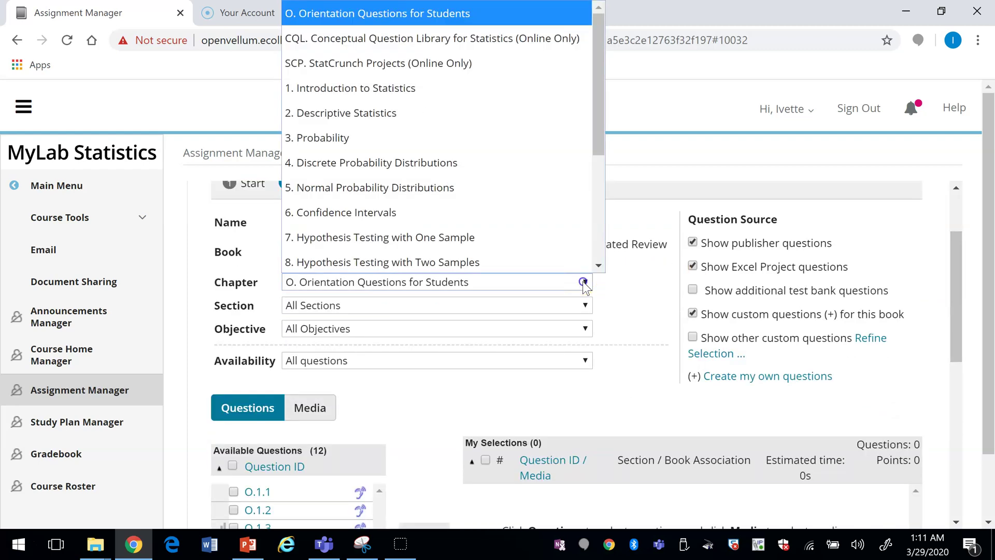
left_click(398, 212)
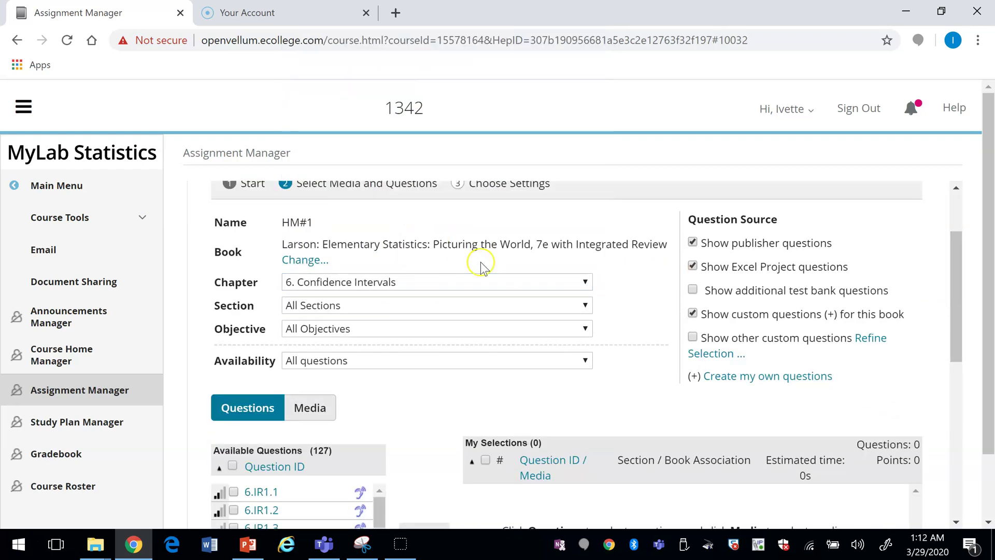
left_click(593, 306)
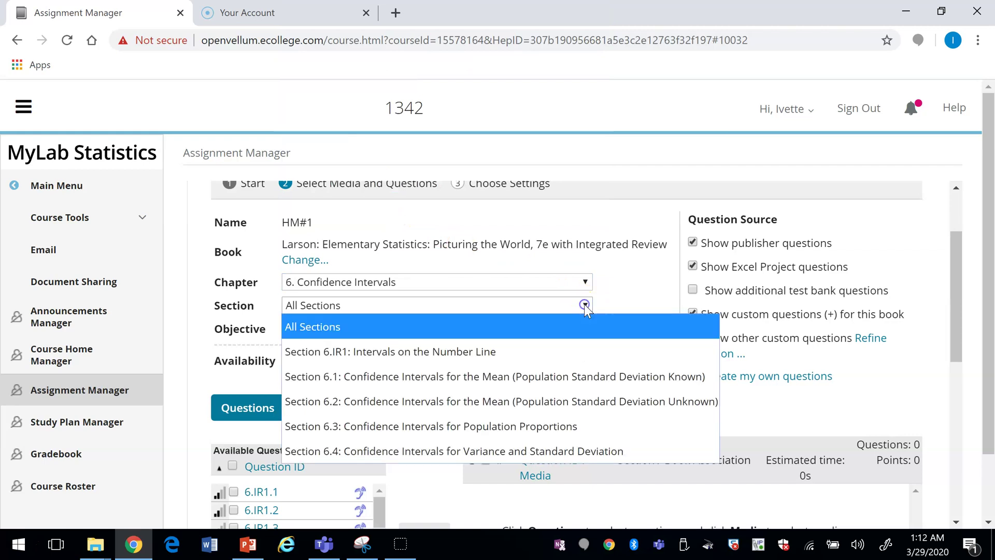
left_click(437, 372)
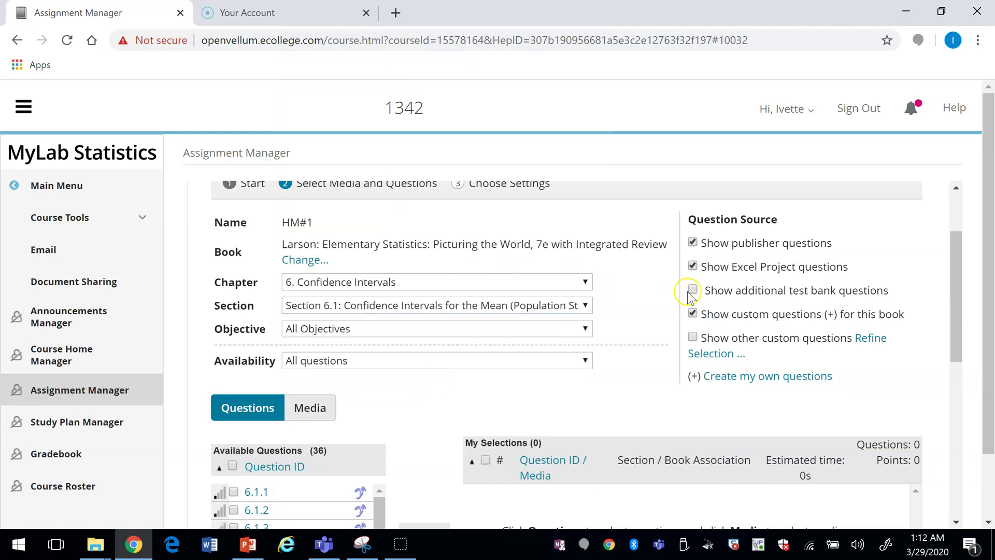
left_click_drag(962, 318, 960, 391)
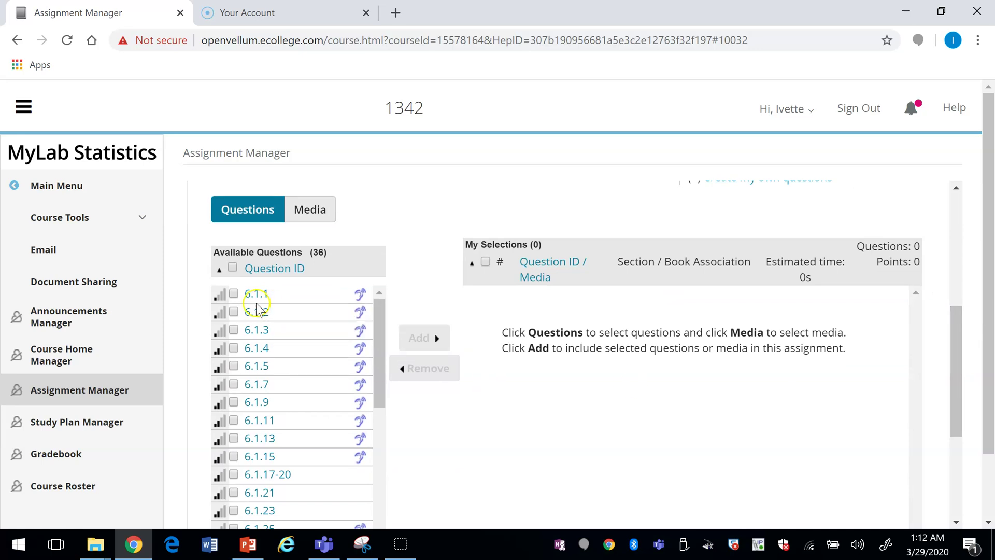
mouse_move(249, 301)
Step: Add questions 6.1.1 and 6.1.3 from the preview window, skipping 6.1.2
left_click(252, 299)
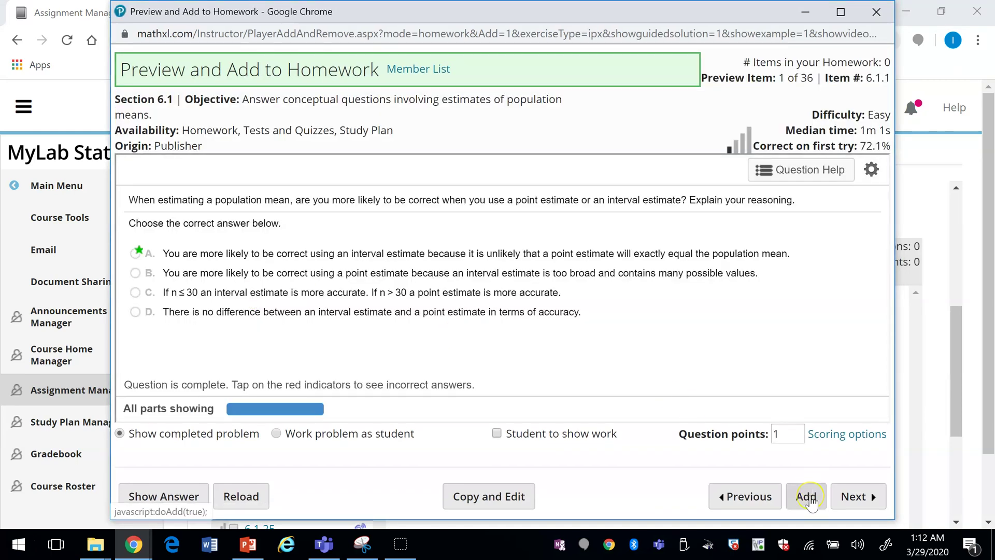
left_click(810, 499)
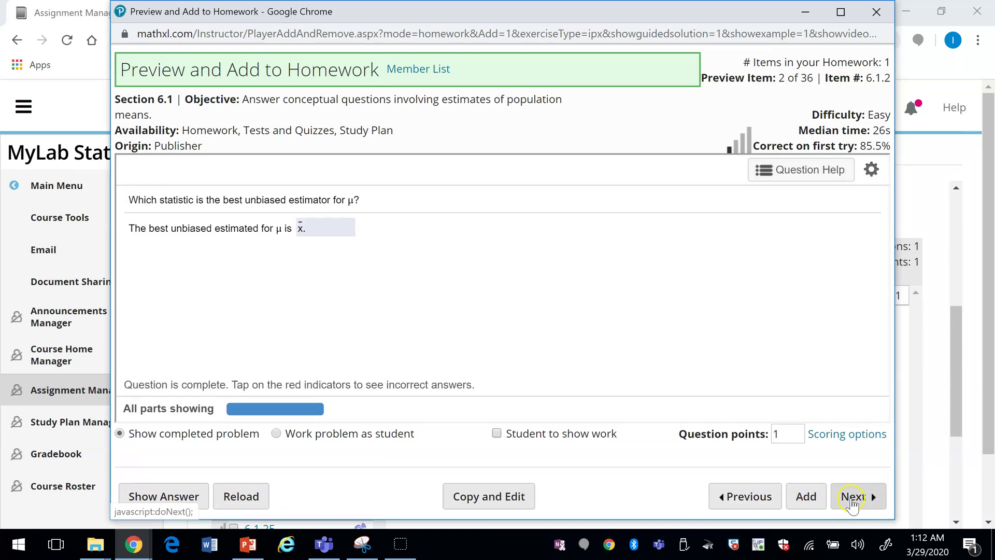
left_click(856, 499)
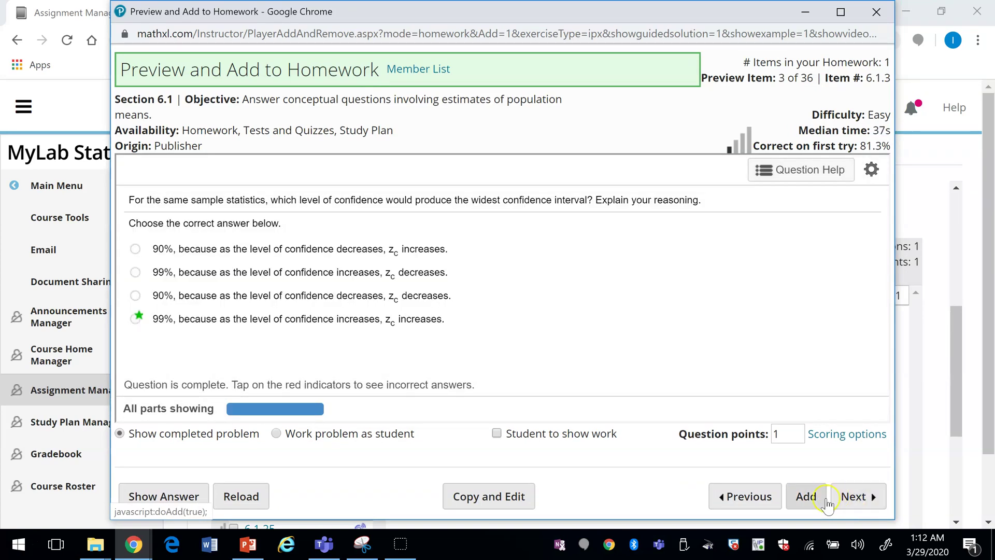
left_click(809, 499)
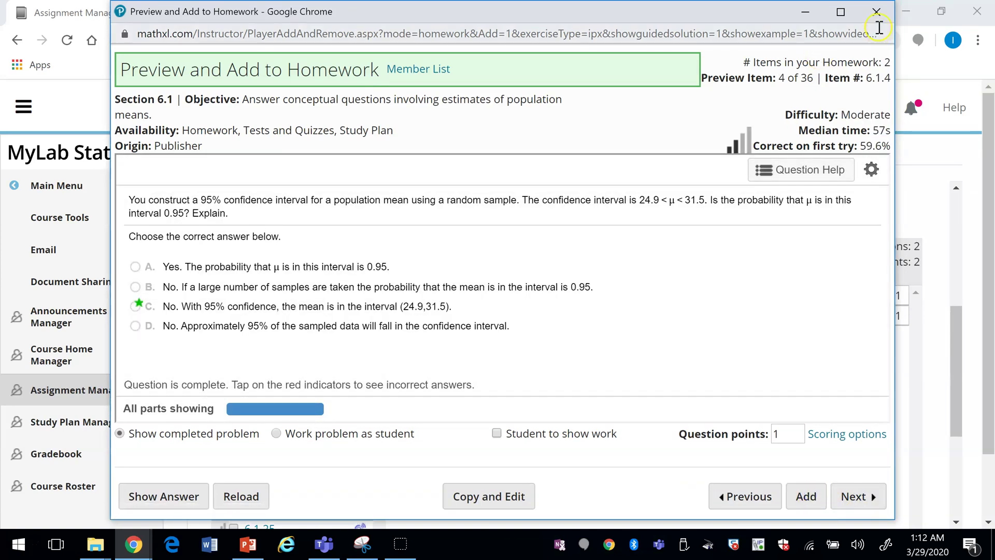
left_click(876, 13)
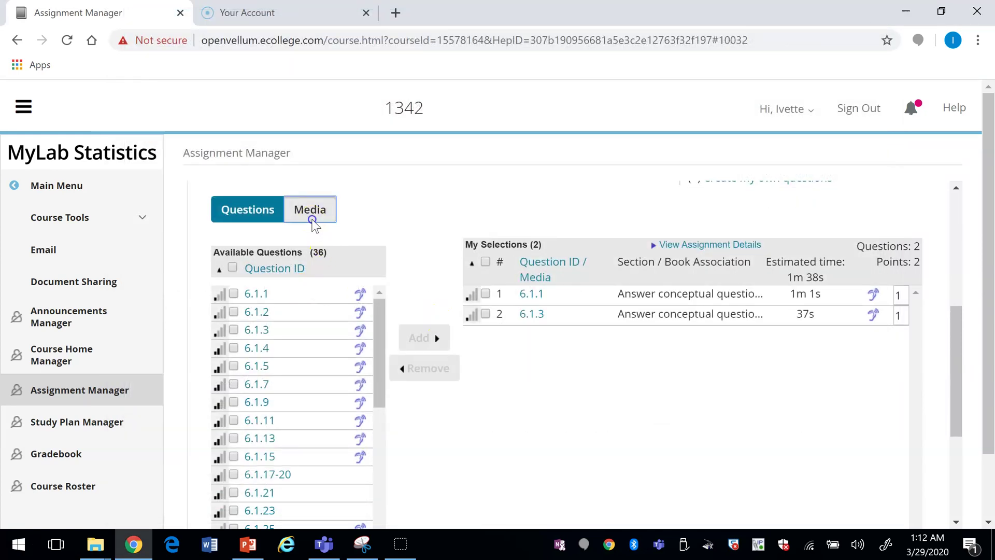
Step: Add the 6.1 Confidence Intervals video from the Media list to My Selections
left_click(312, 213)
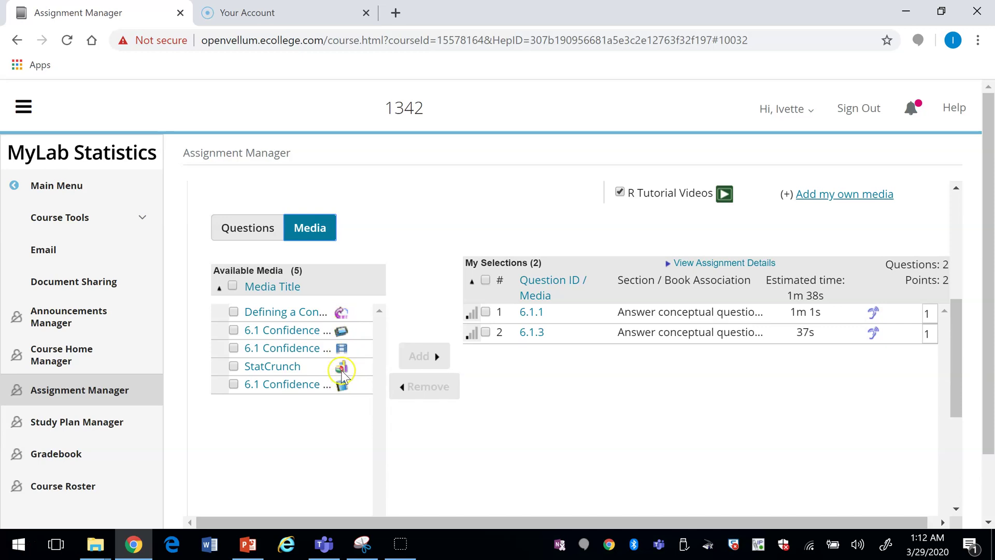
left_click(233, 349)
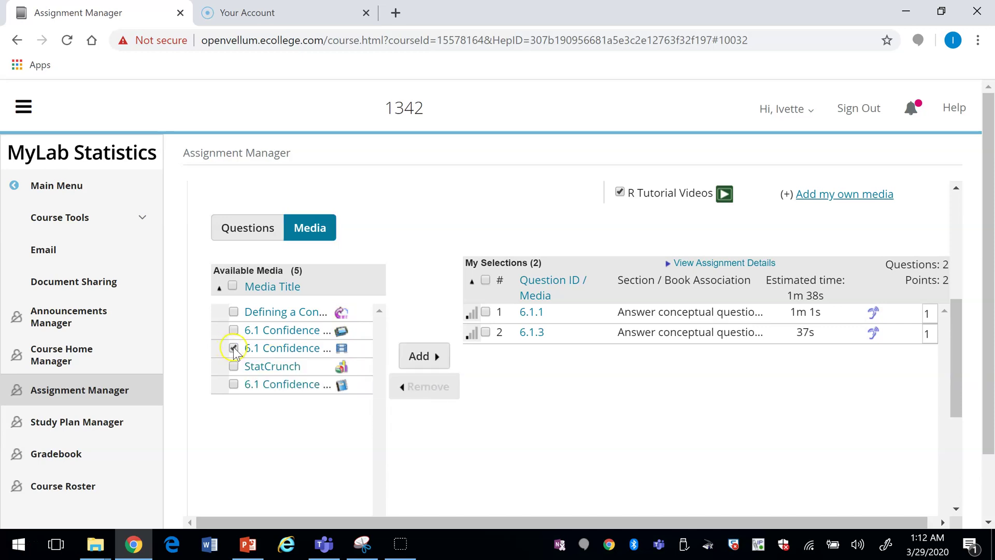
left_click(419, 356)
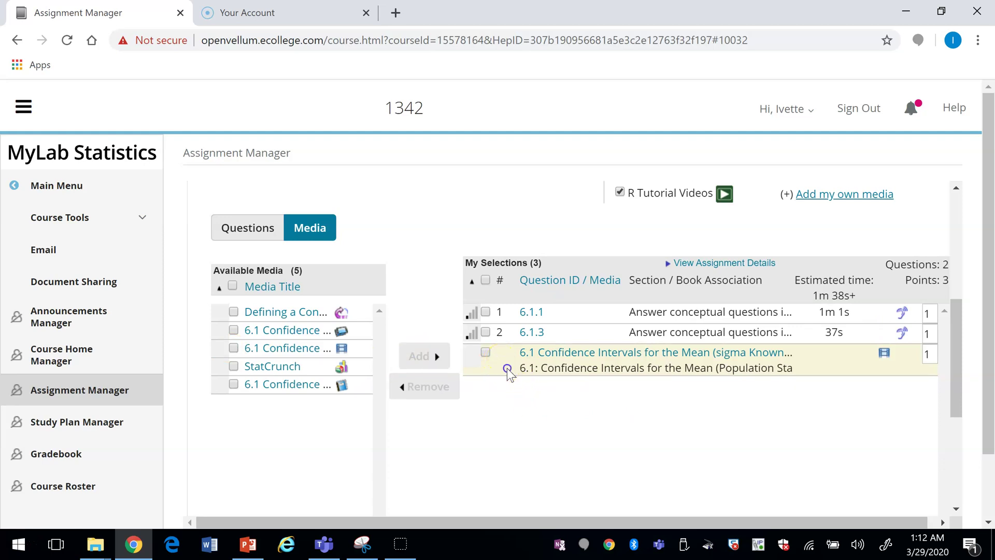
left_click_drag(508, 370, 912, 342)
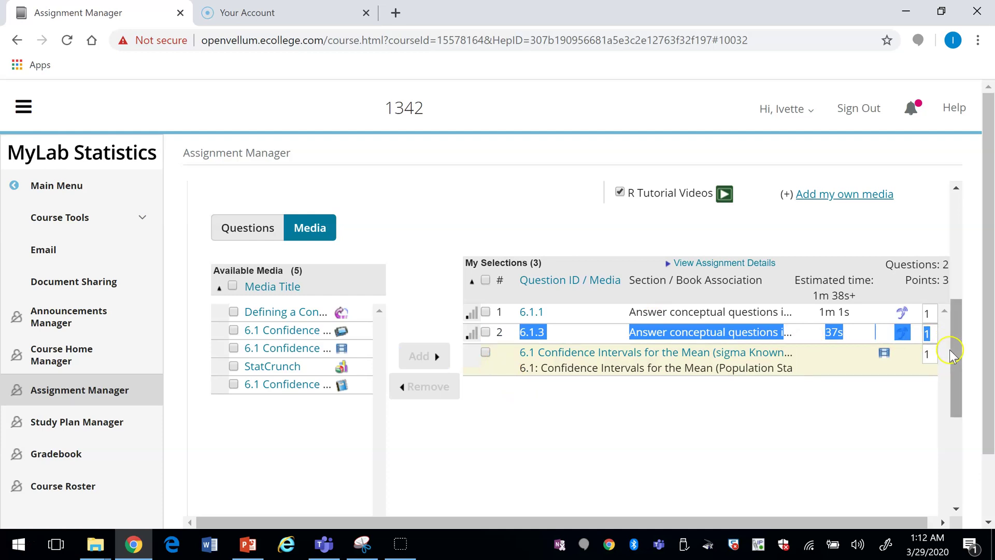
left_click(896, 408)
Step: Move the added video up in the order of selected items
left_click_drag(955, 406, 950, 436)
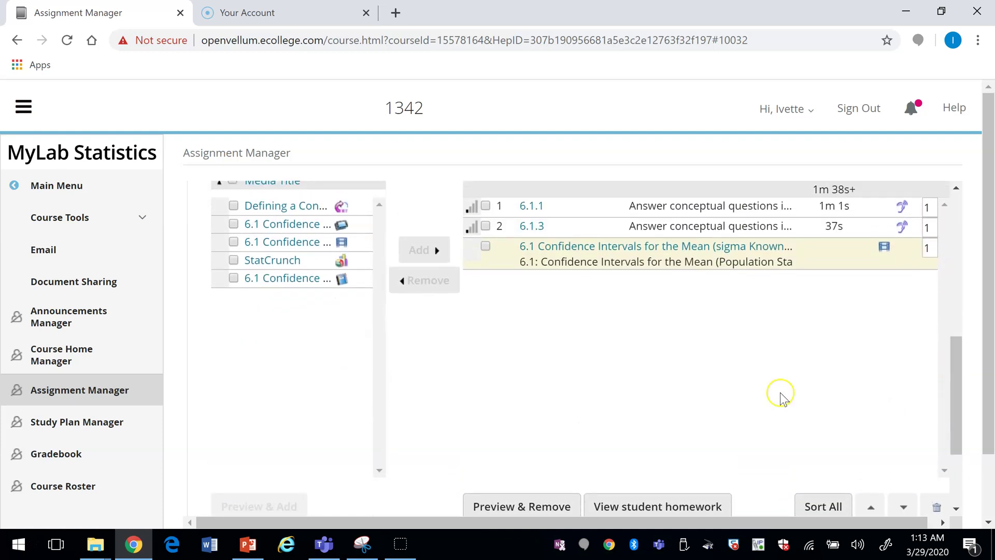
left_click(485, 246)
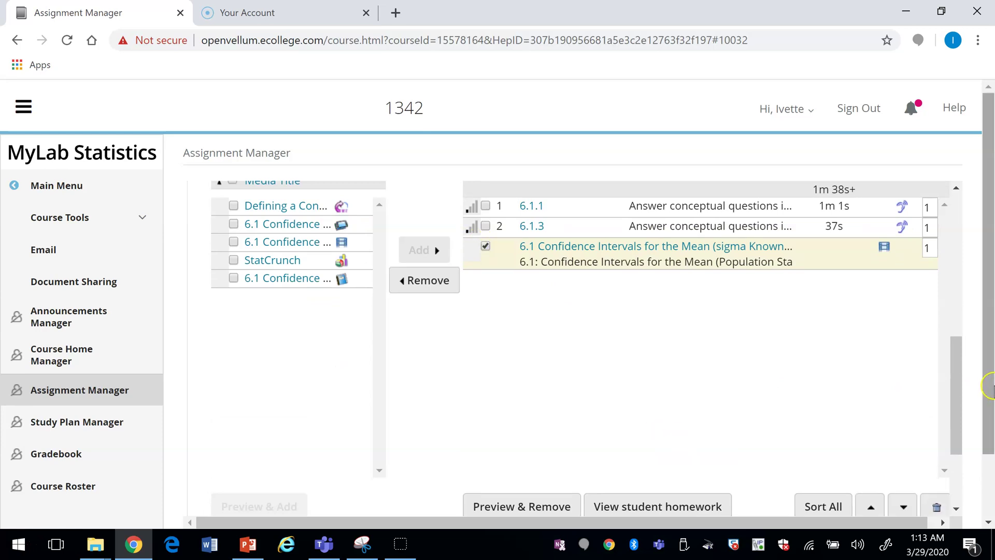
left_click_drag(959, 382, 959, 410)
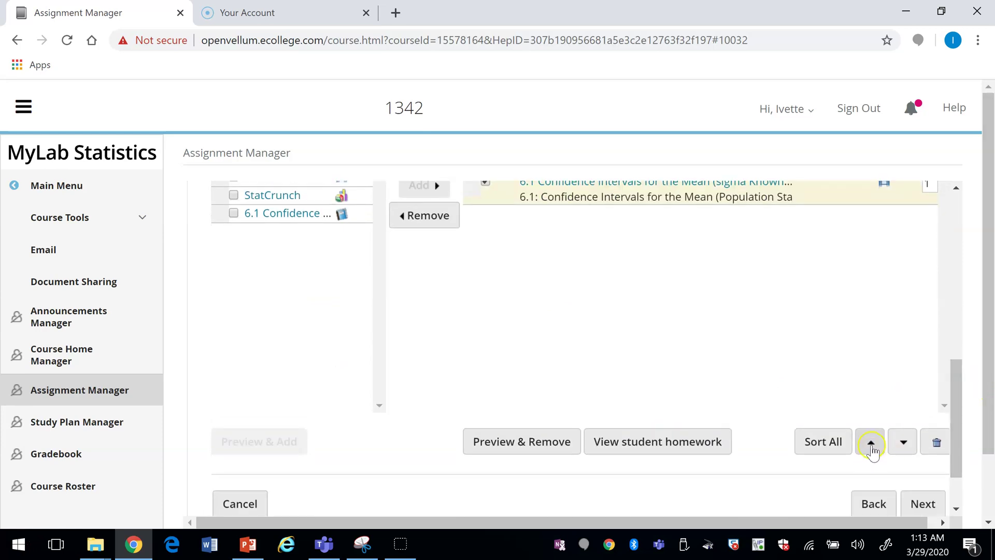
left_click(870, 443)
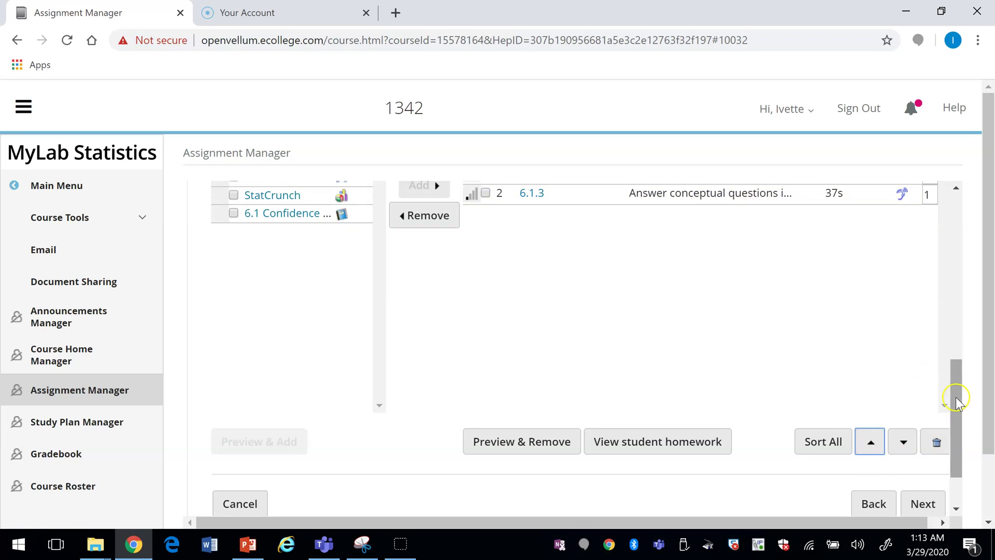
left_click_drag(956, 399, 947, 421)
Step: Continue to the settings step and set HM#1's due date to March 31, 2020
left_click(932, 449)
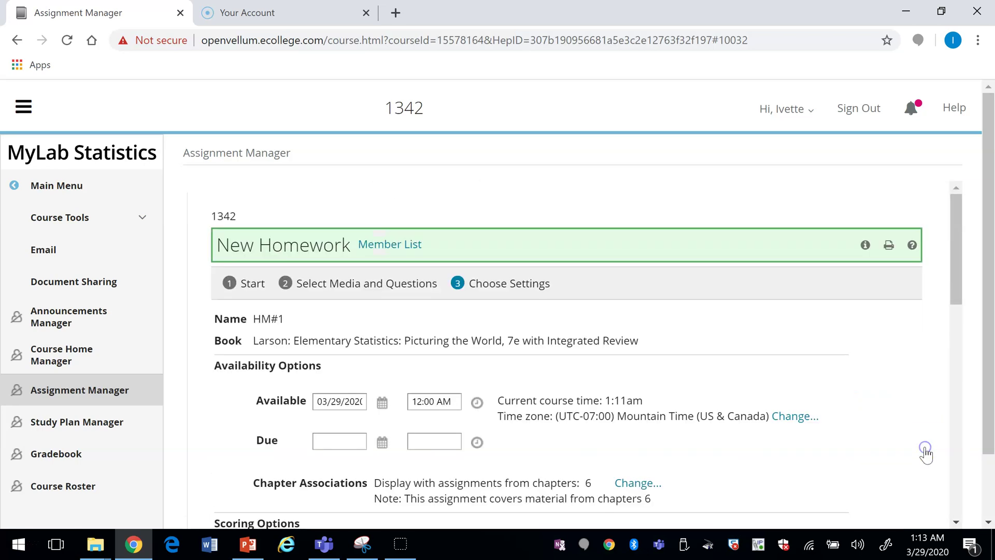
left_click_drag(955, 280, 951, 326)
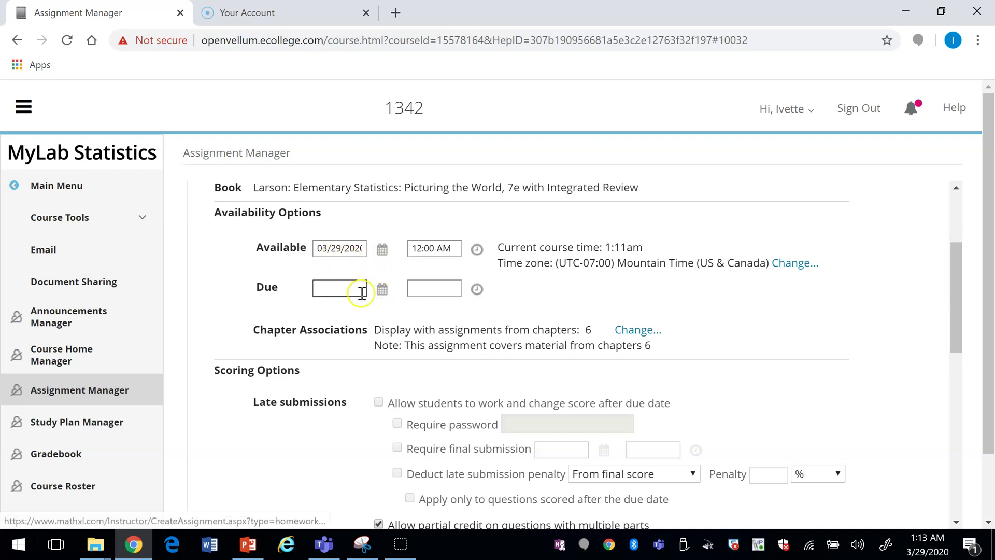
left_click(350, 281)
left_click(374, 287)
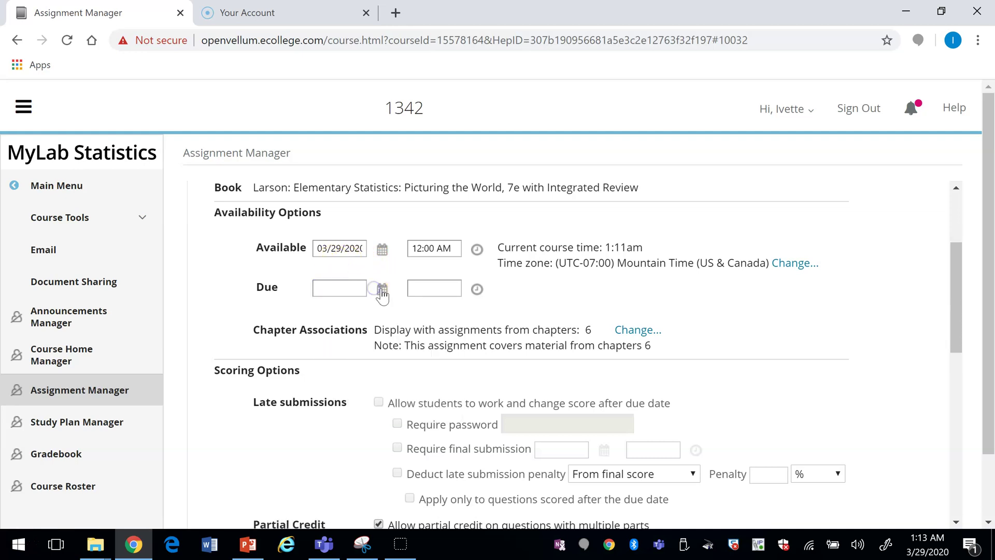
left_click(382, 290)
left_click(377, 264)
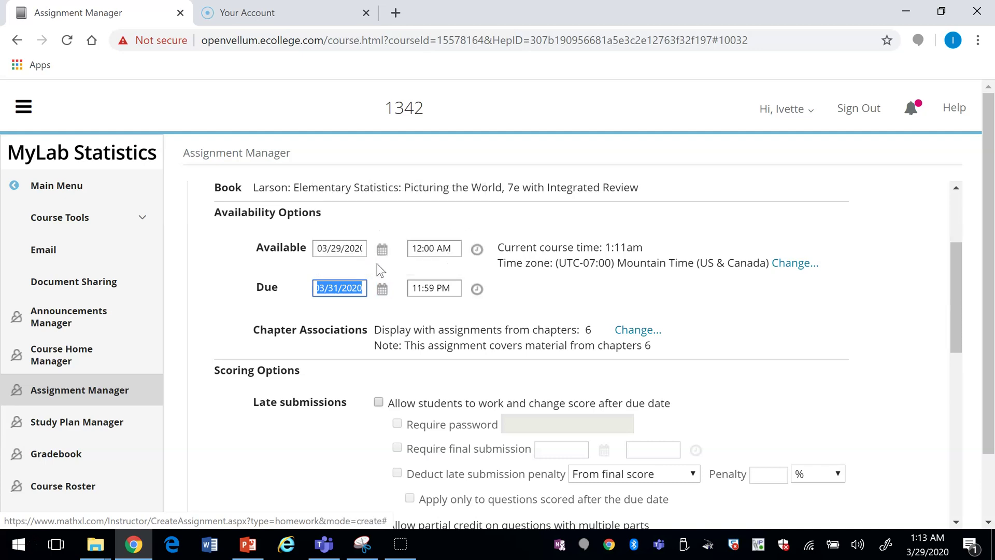
left_click(427, 273)
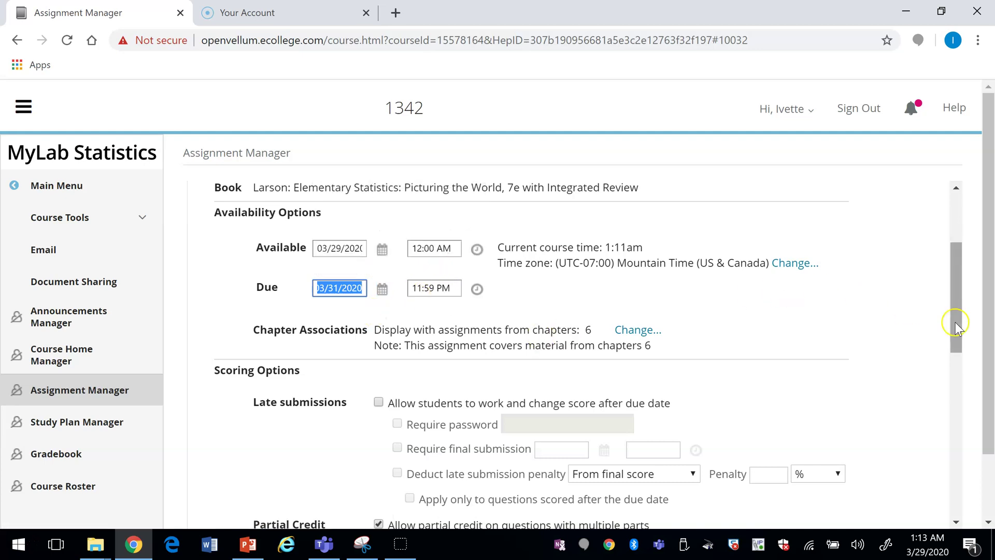
Step: Allow late work with a 10% late-submission penalty and bring up the Prerequisites settings
left_click_drag(956, 323, 955, 369)
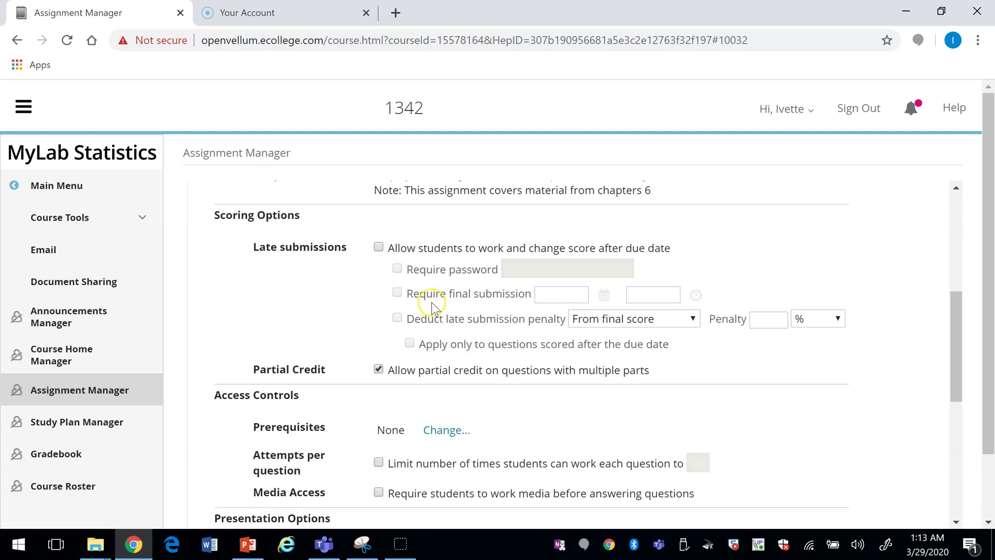
left_click(379, 253)
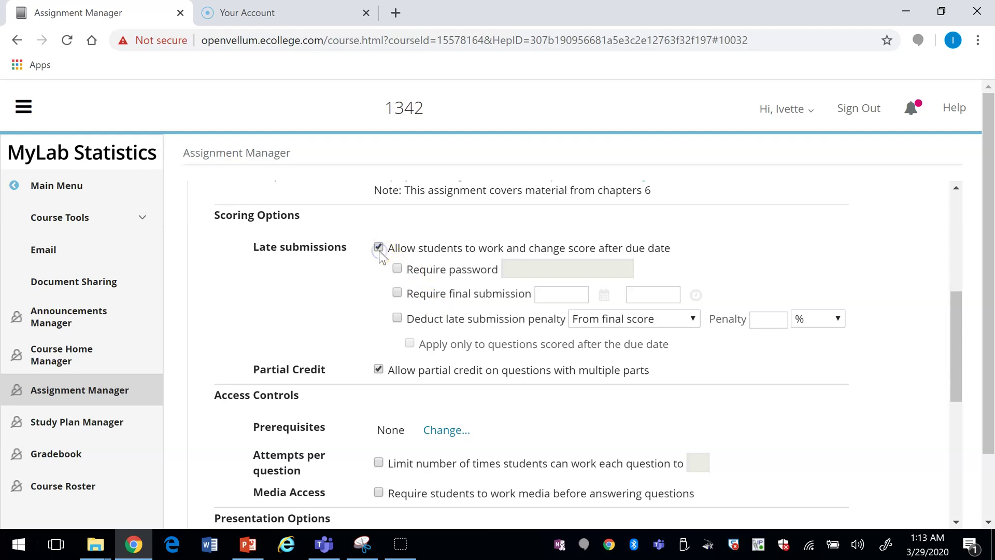
left_click(397, 318)
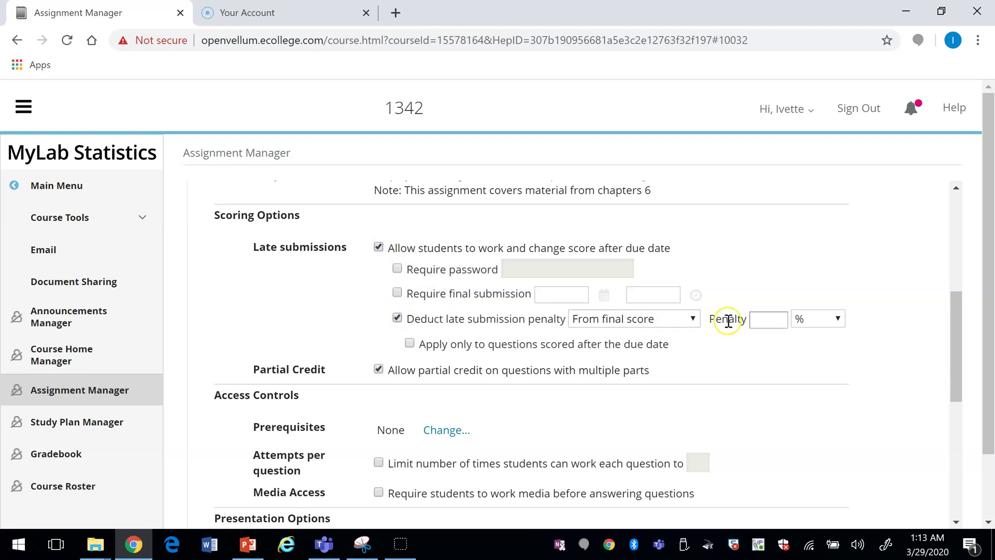
left_click(772, 318)
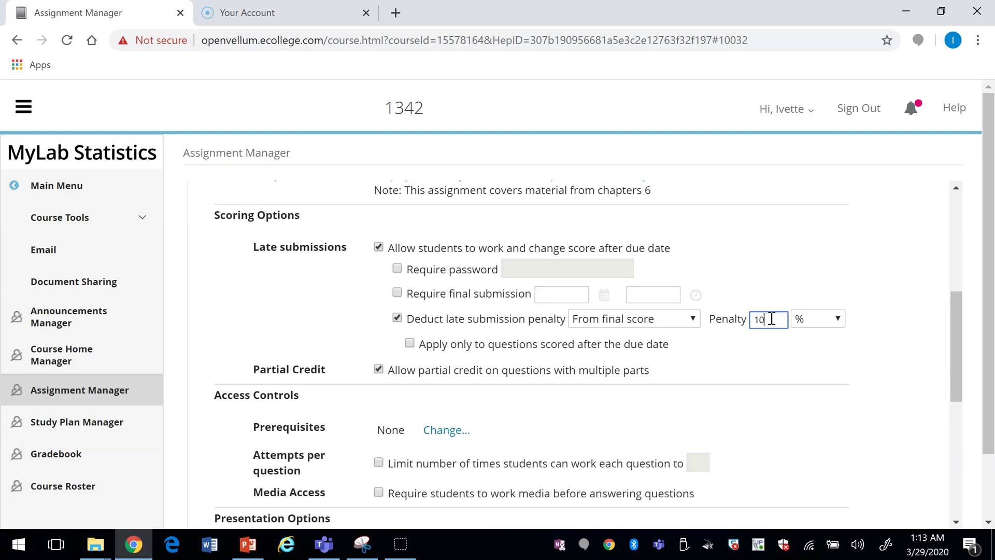
left_click_drag(956, 366, 951, 430)
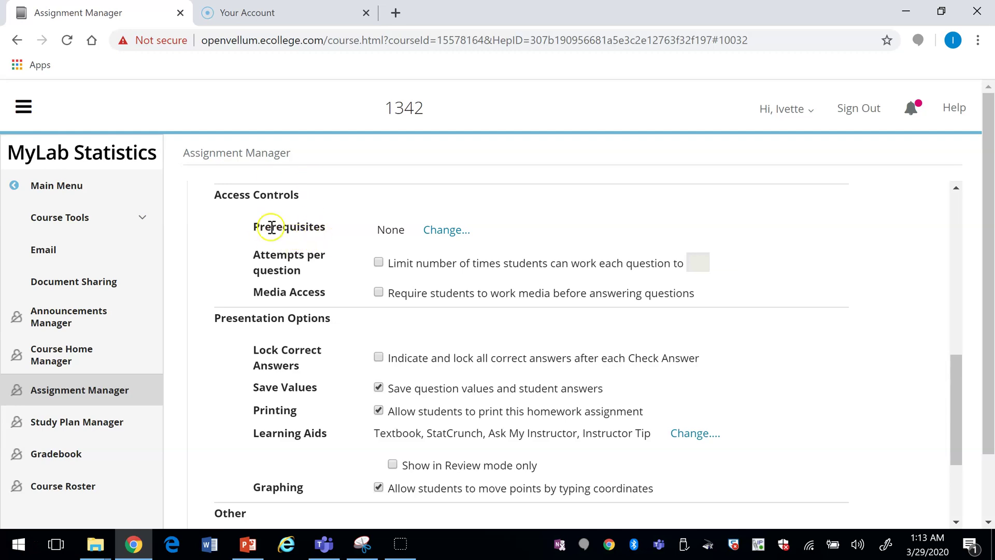
left_click(447, 230)
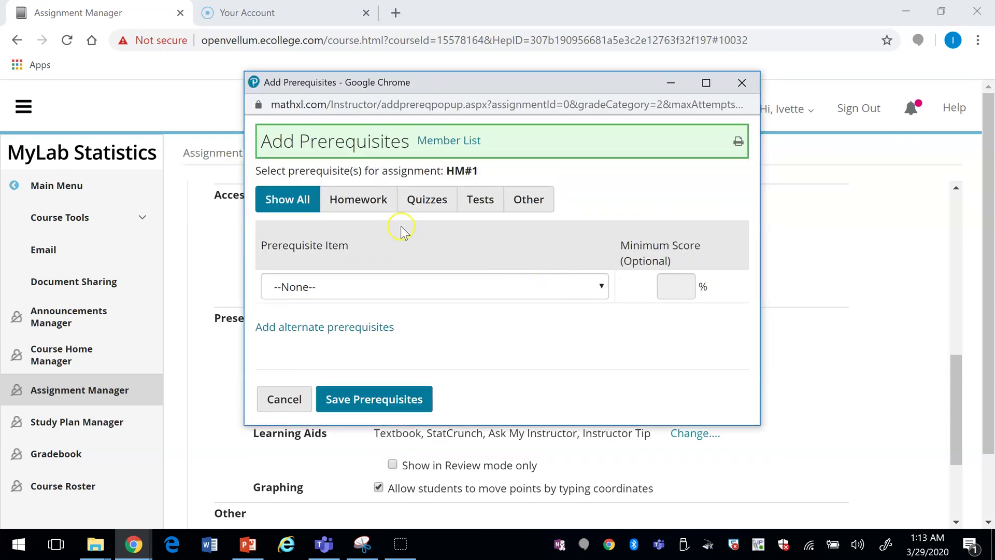
Step: Try Chapter 1 Skills Review Homework as a prerequisite, then close the window without saving
left_click(365, 204)
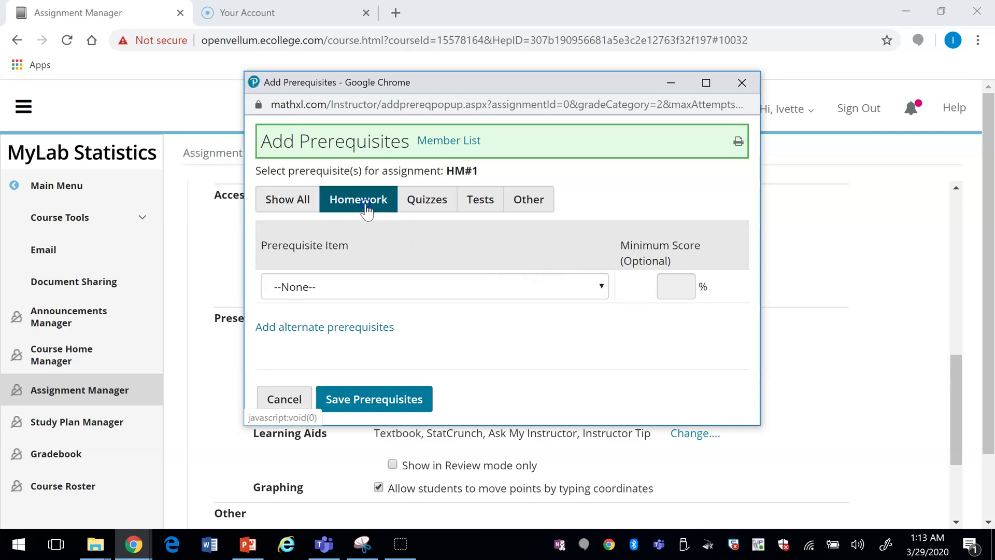
left_click(600, 288)
left_click(423, 337)
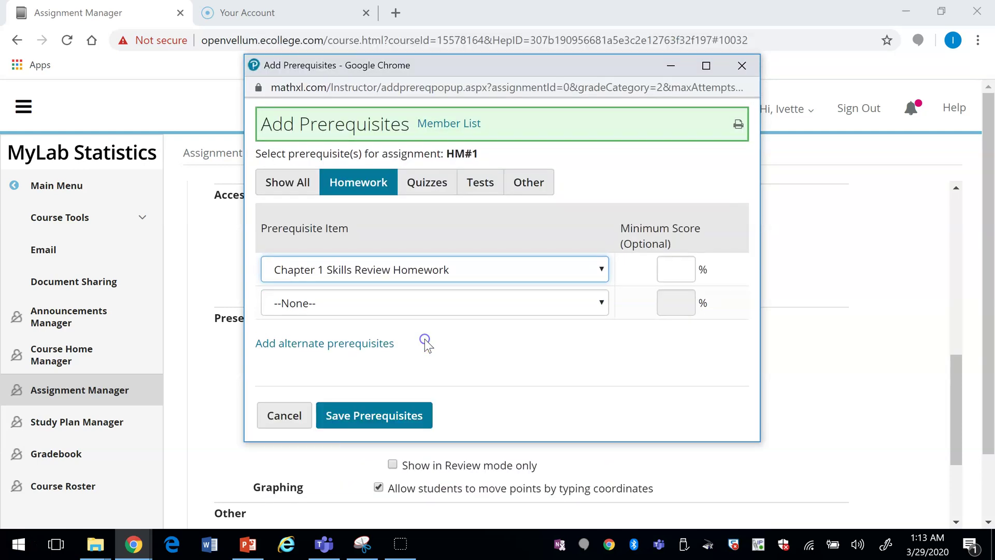
left_click(369, 416)
left_click(681, 270)
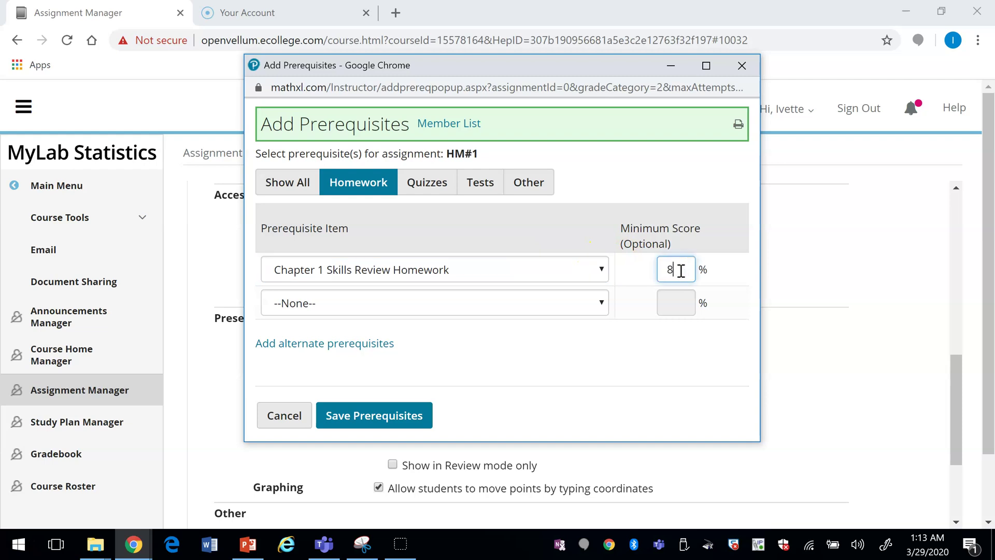
left_click(742, 67)
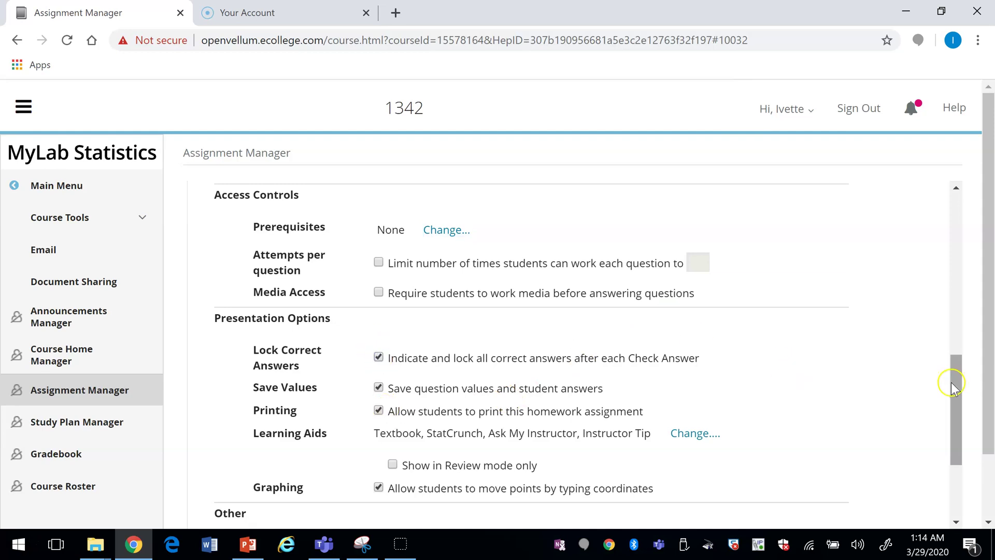
Step: Save HM#1 with media required before answering, and assign it to all group members
left_click_drag(952, 383, 912, 377)
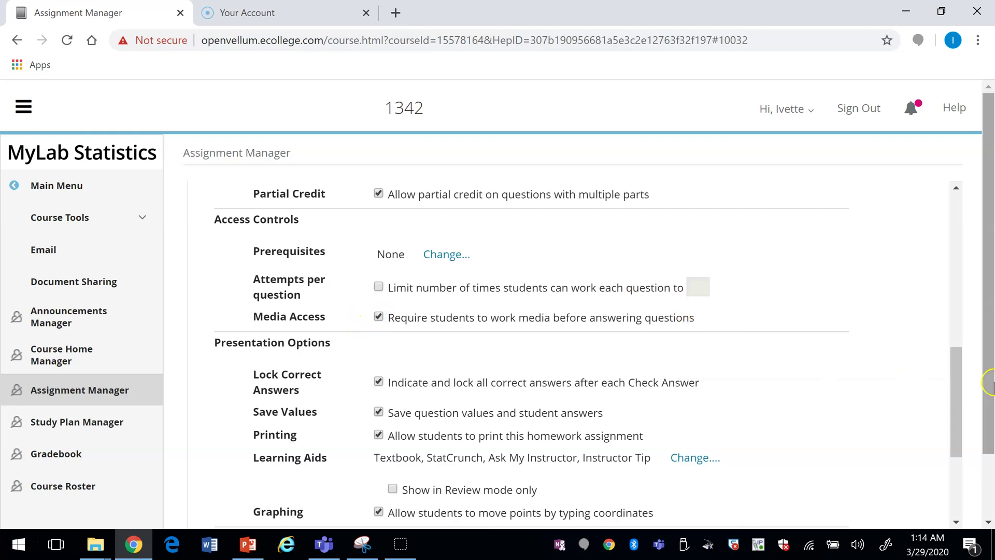
left_click_drag(956, 385, 956, 458)
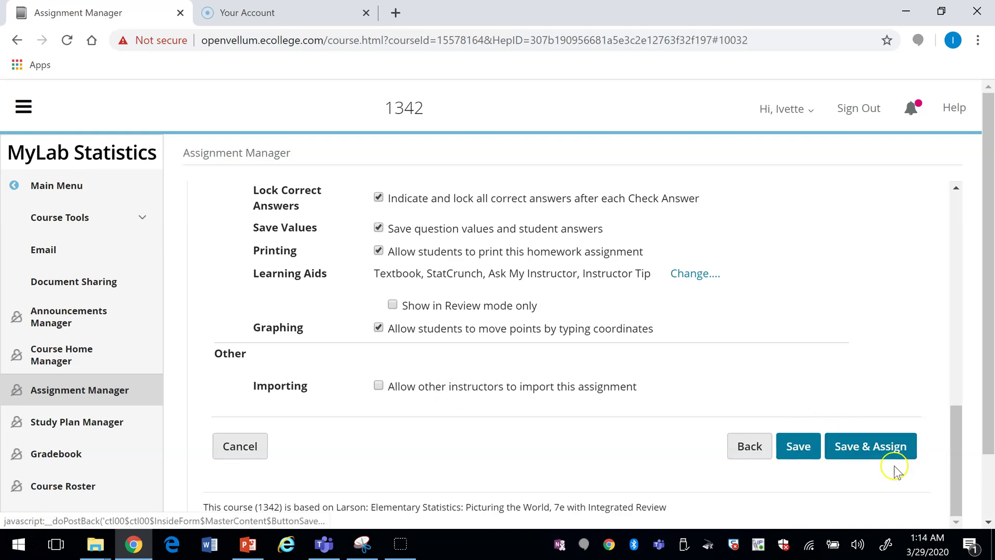
left_click(876, 455)
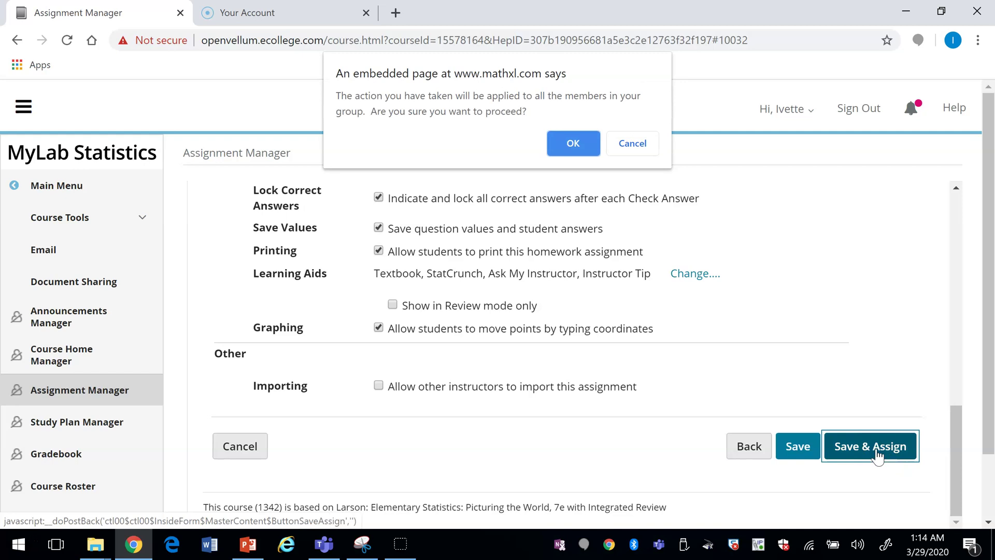
left_click(573, 143)
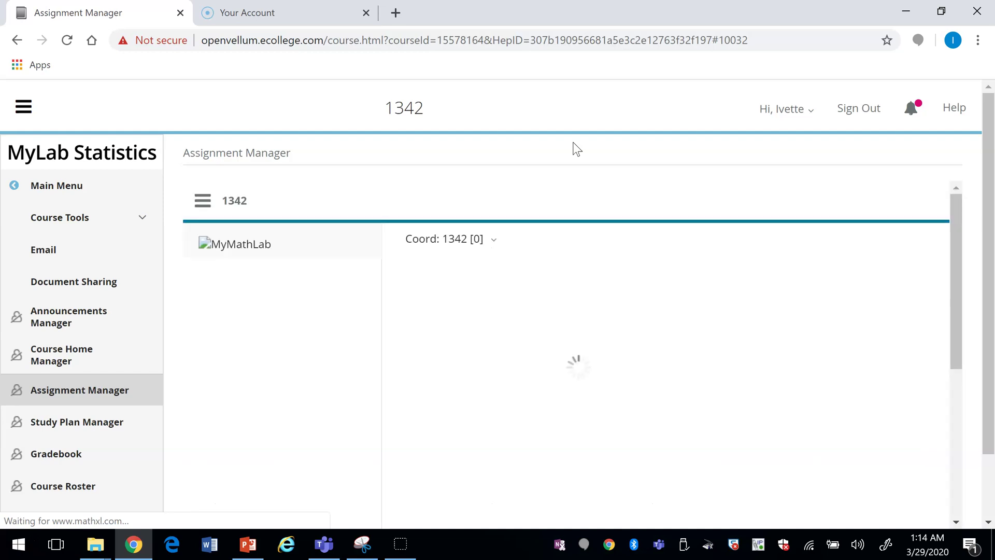
Step: Confirm HM#1 is listed due 03/31/20, then return to the Instructor Home page
left_click(804, 190)
left_click_drag(958, 248, 939, 479)
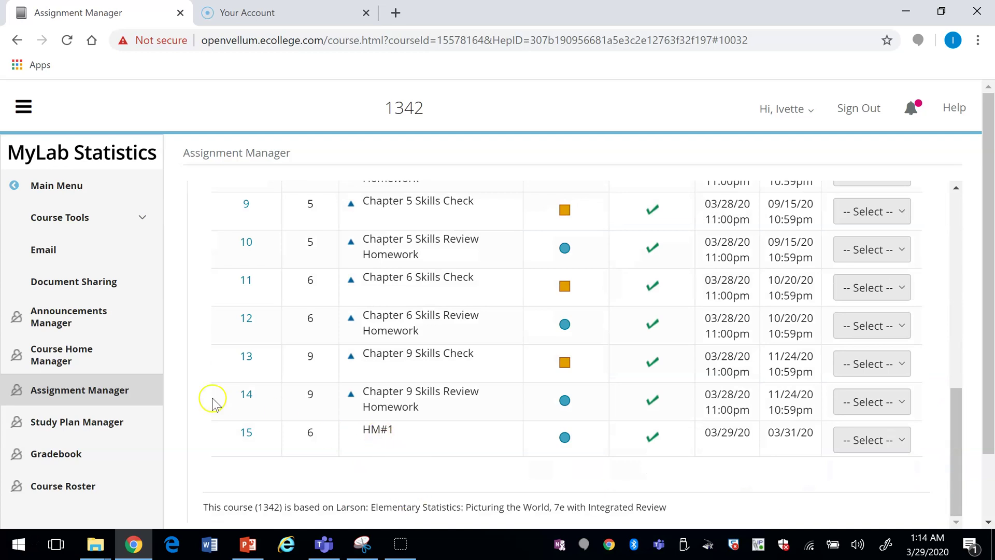
left_click(52, 201)
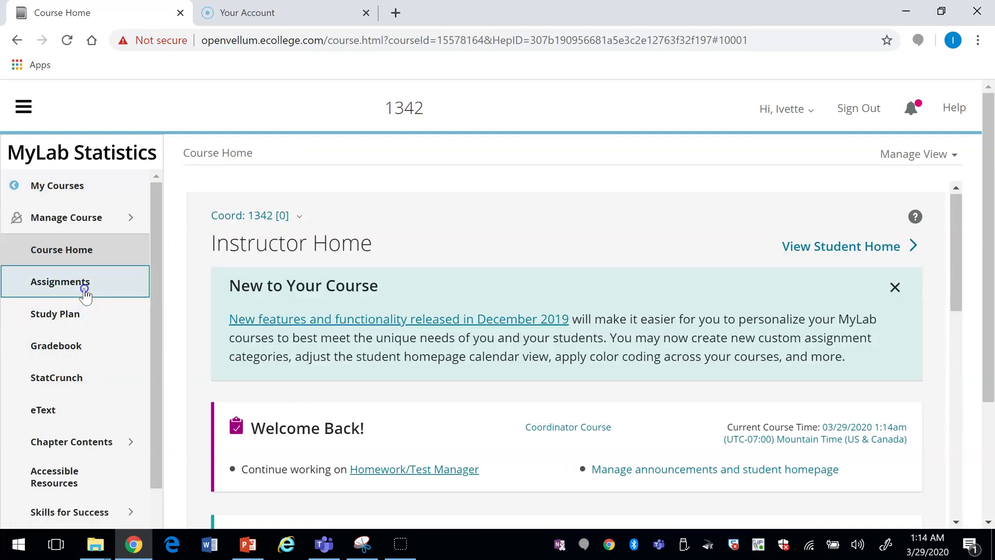
Step: Open HM#1 from the Assignments list and launch its 6.1 Confidence Intervals video
left_click(84, 288)
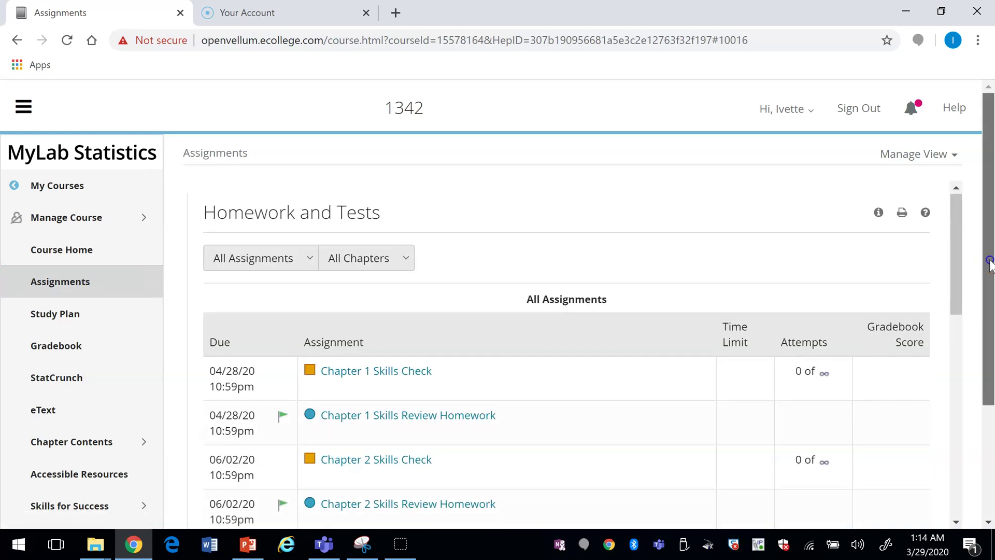
left_click_drag(989, 265, 951, 471)
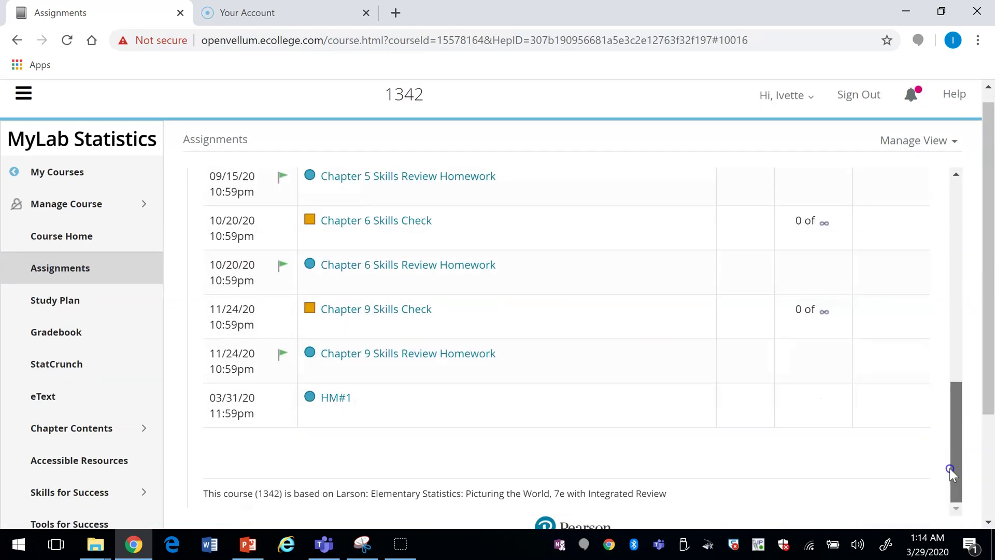
left_click(336, 400)
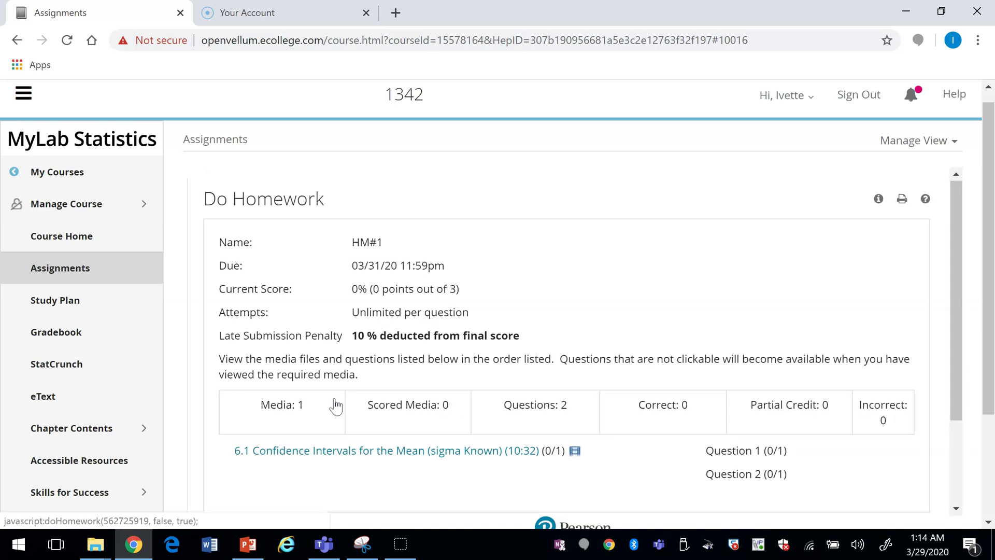
left_click_drag(955, 307, 965, 394)
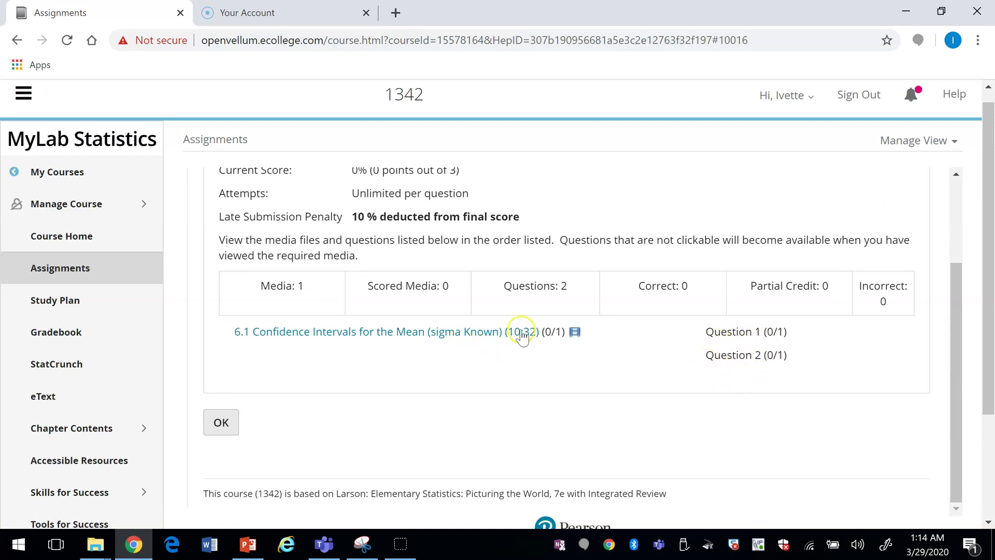
left_click(302, 341)
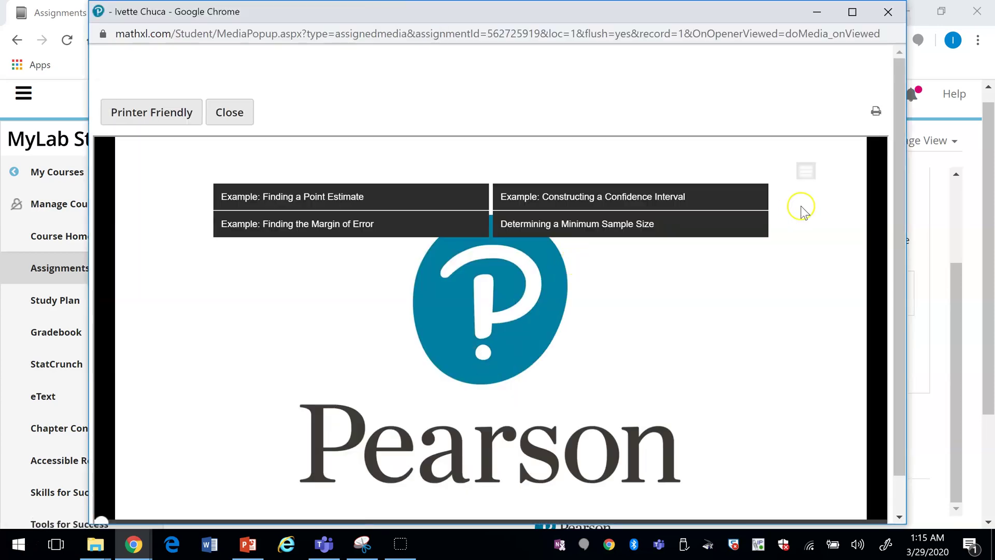
Step: Play and pause the 6.1 video, then close its window so it counts as viewed
left_click_drag(902, 240, 898, 356)
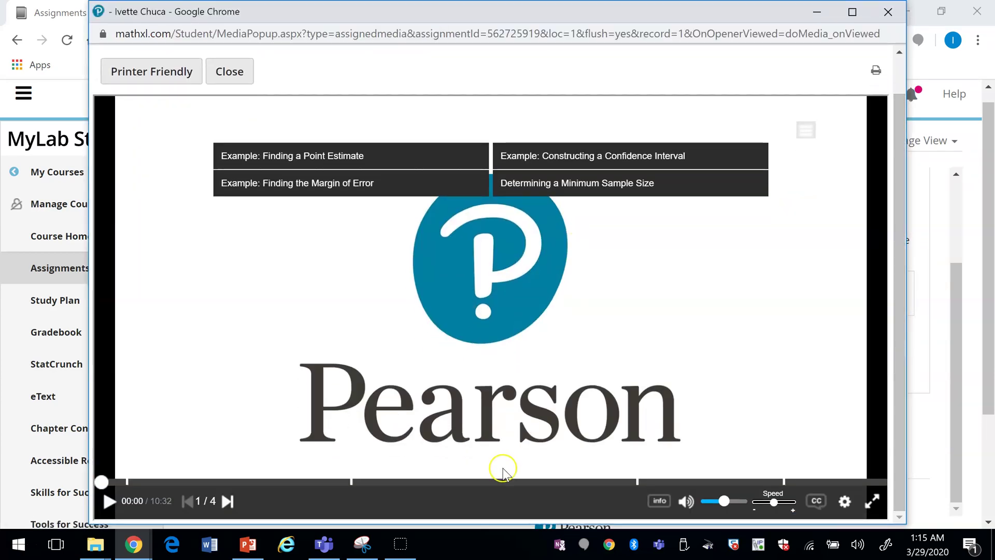
left_click(110, 502)
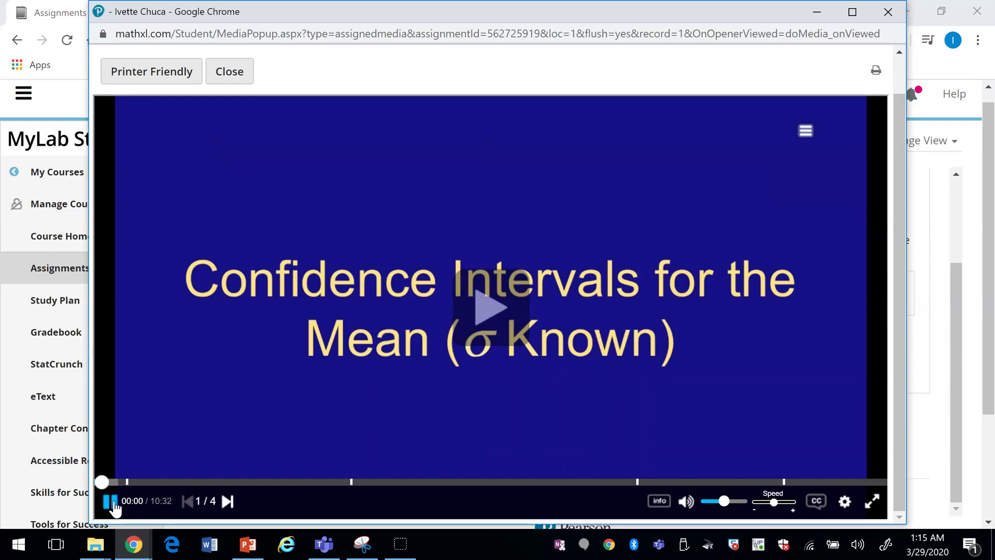
left_click(110, 501)
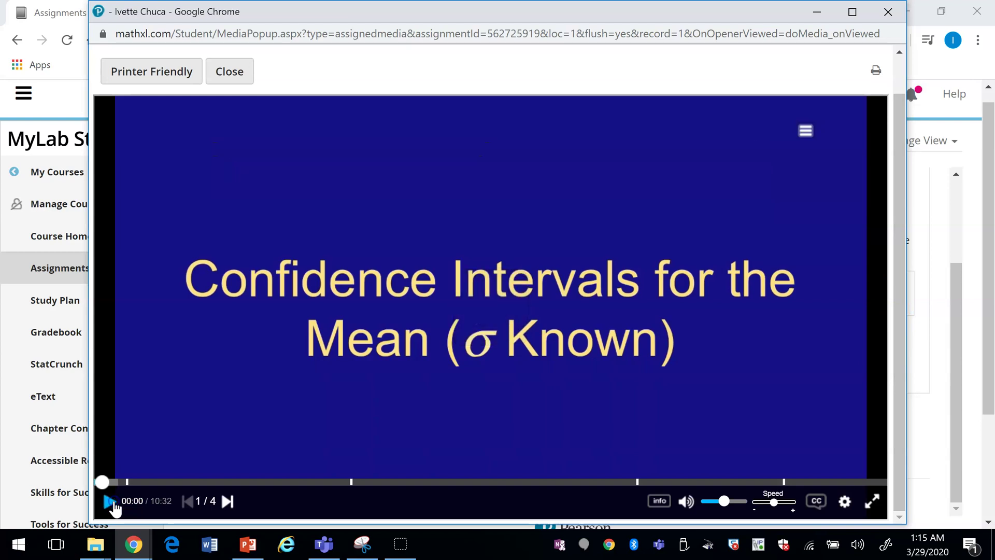
left_click(888, 11)
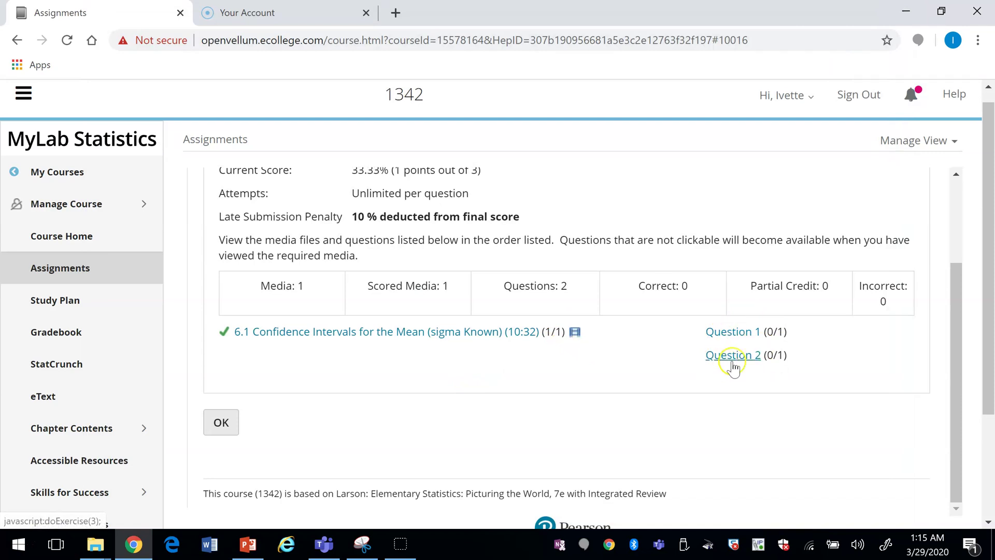
Step: Leave HM#1 for the Homework and Tests list, then go to Course Tools
left_click(222, 431)
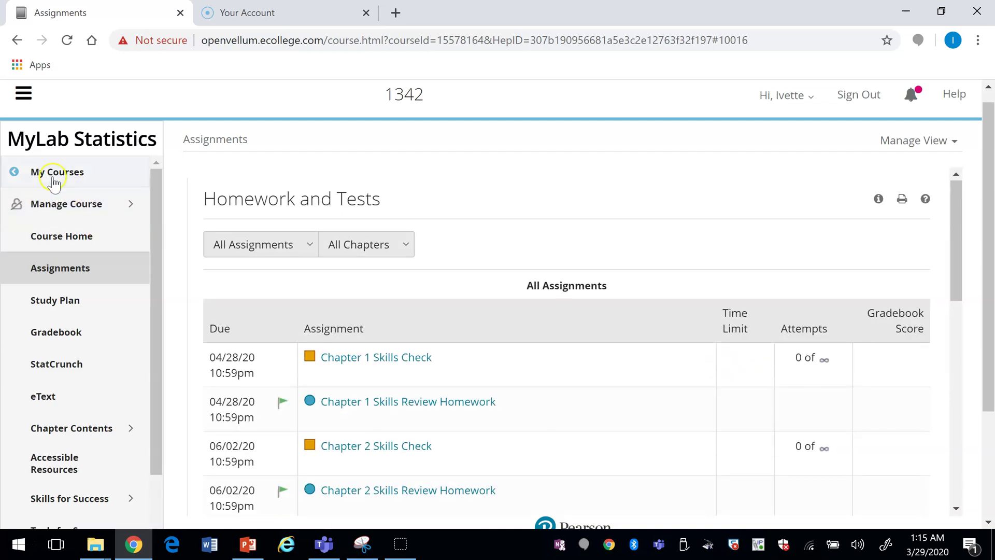
left_click(42, 263)
left_click(37, 279)
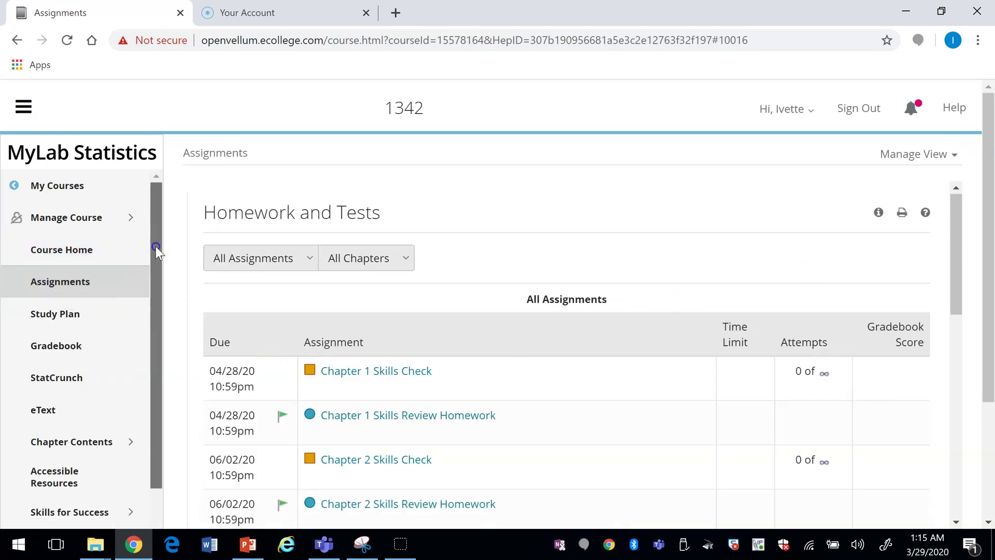
left_click_drag(155, 247, 152, 381)
left_click(59, 524)
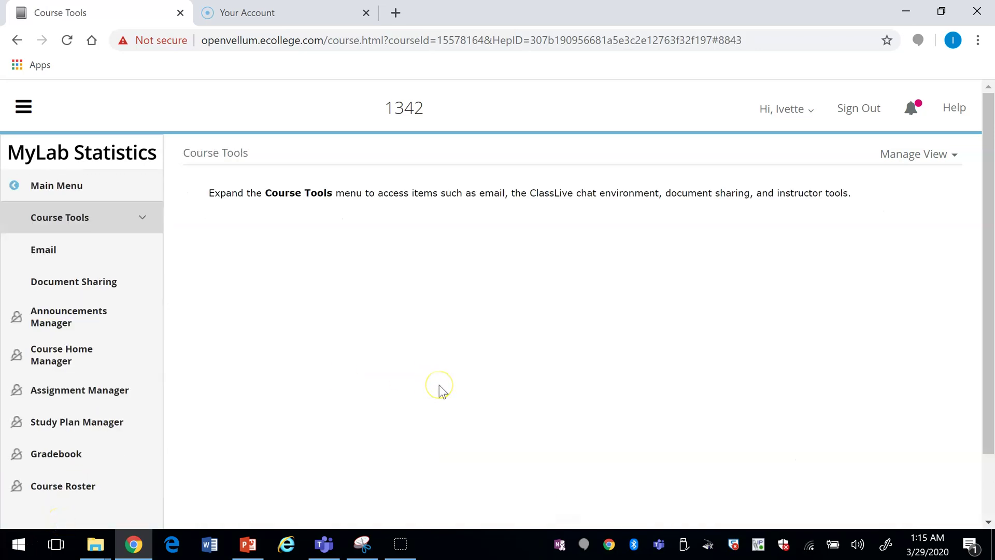
Step: Edit HM#1 from row 15 of Assignment Manager, accepting removal of instructor results
left_click(56, 393)
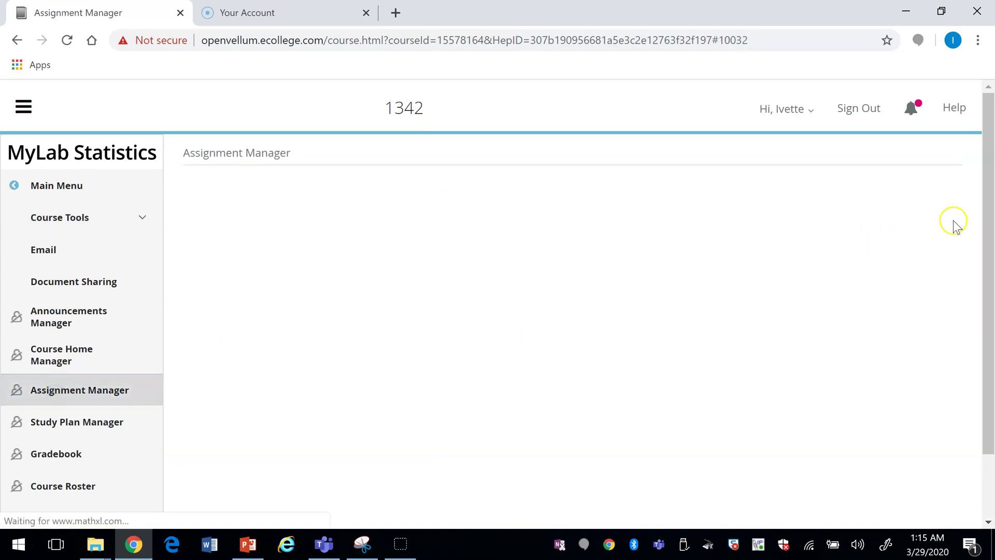
left_click_drag(955, 233, 955, 435)
left_click(881, 440)
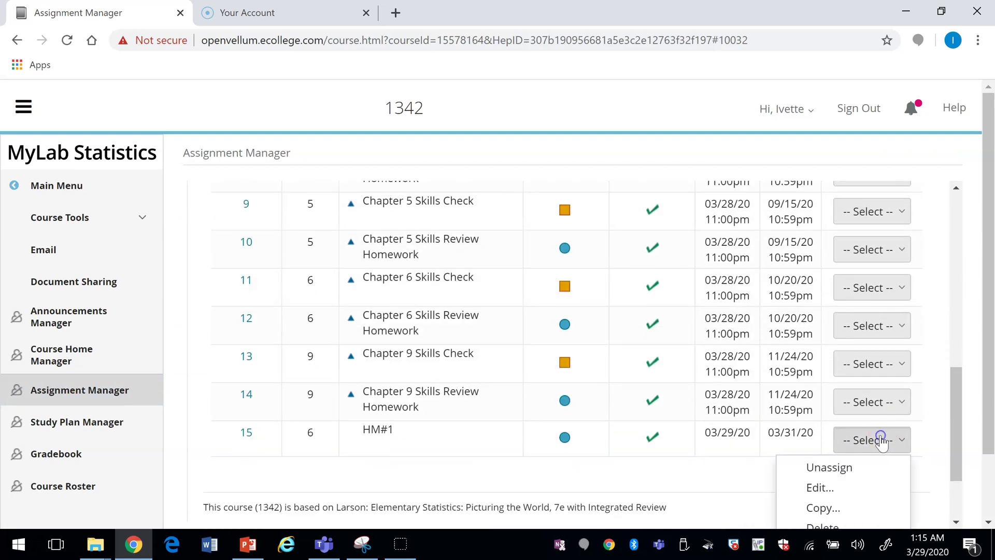
left_click_drag(955, 437, 955, 493)
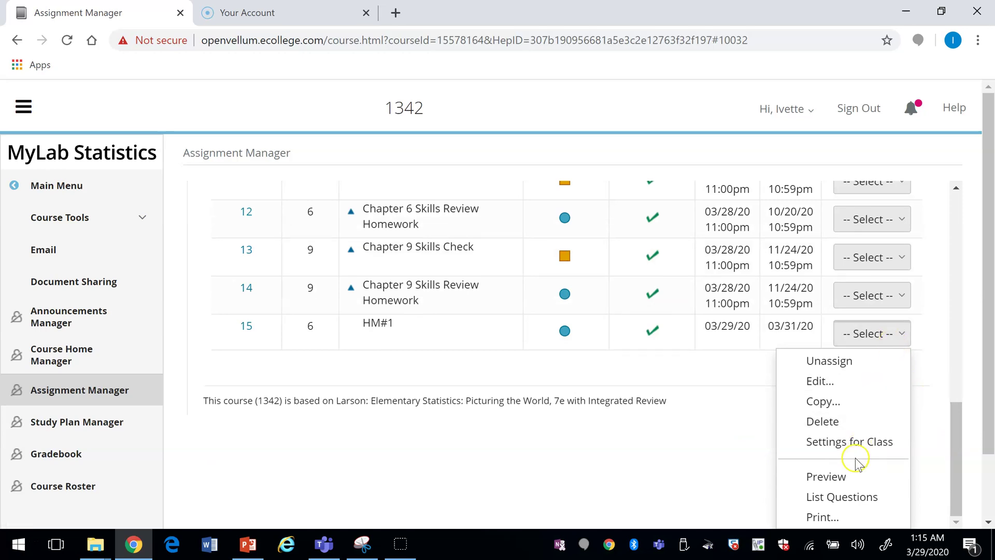
left_click_drag(988, 438, 988, 487)
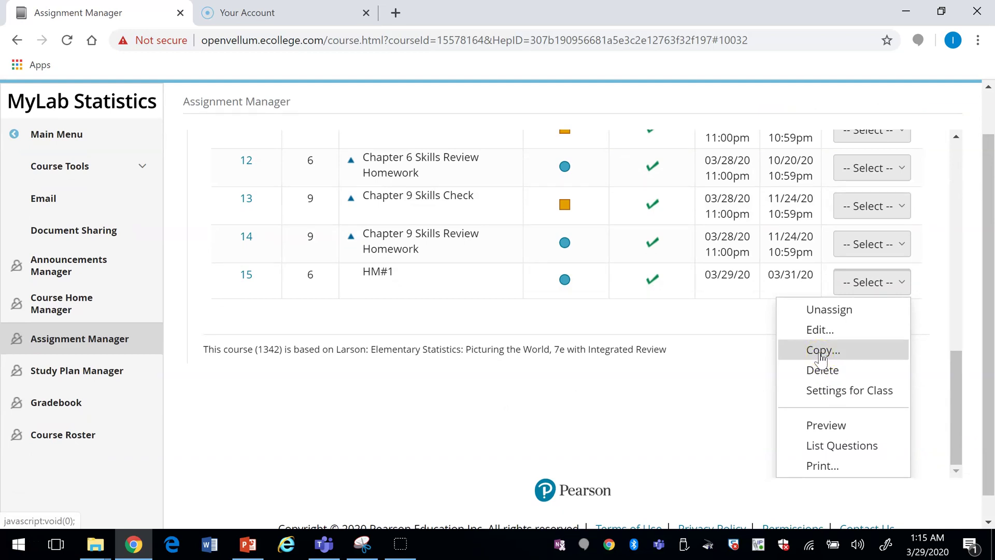
left_click(818, 335)
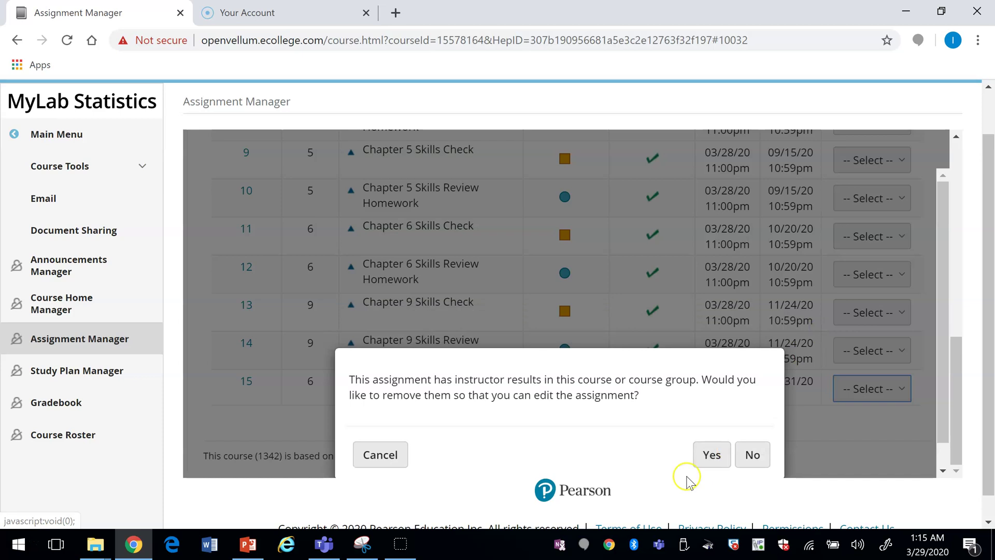
left_click(710, 455)
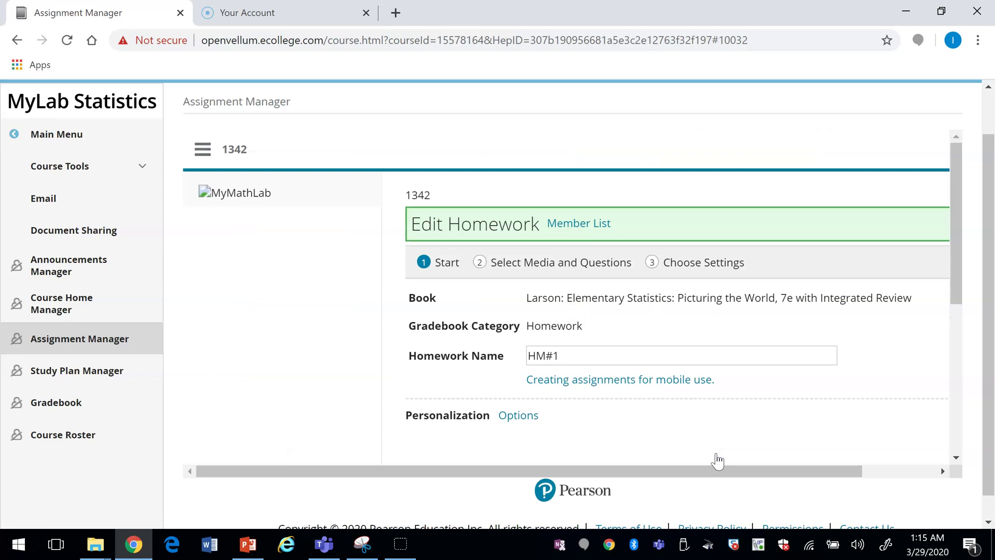
Step: Step HM#1's wizard through Select Media and Questions and Choose Settings to its Learning Aids options
left_click_drag(955, 275, 951, 392)
left_click(892, 256)
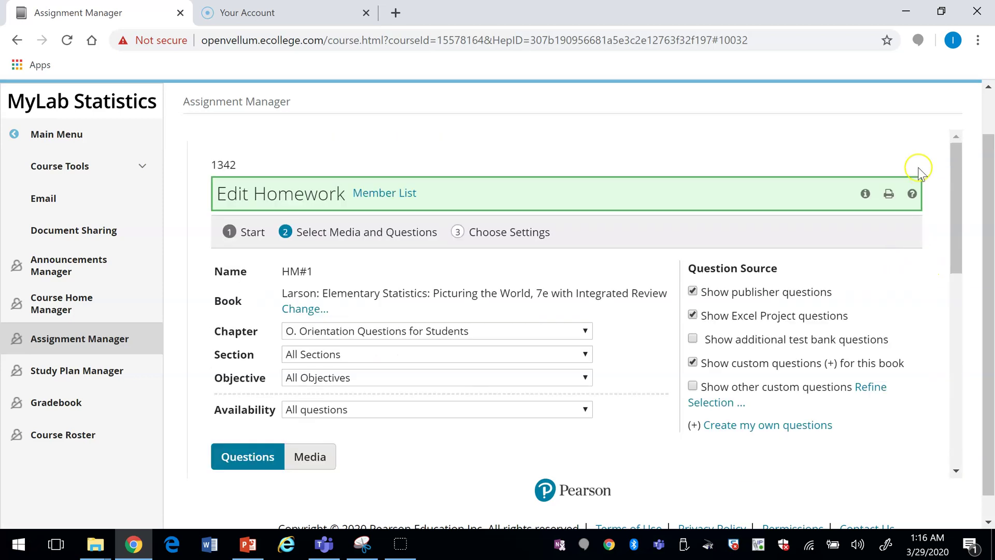
left_click_drag(952, 213, 955, 429)
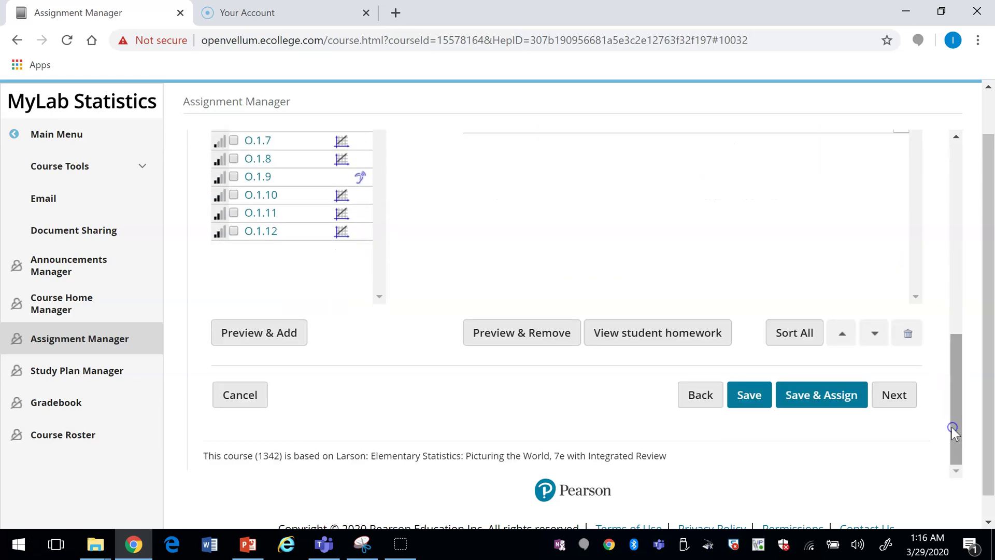
left_click(892, 394)
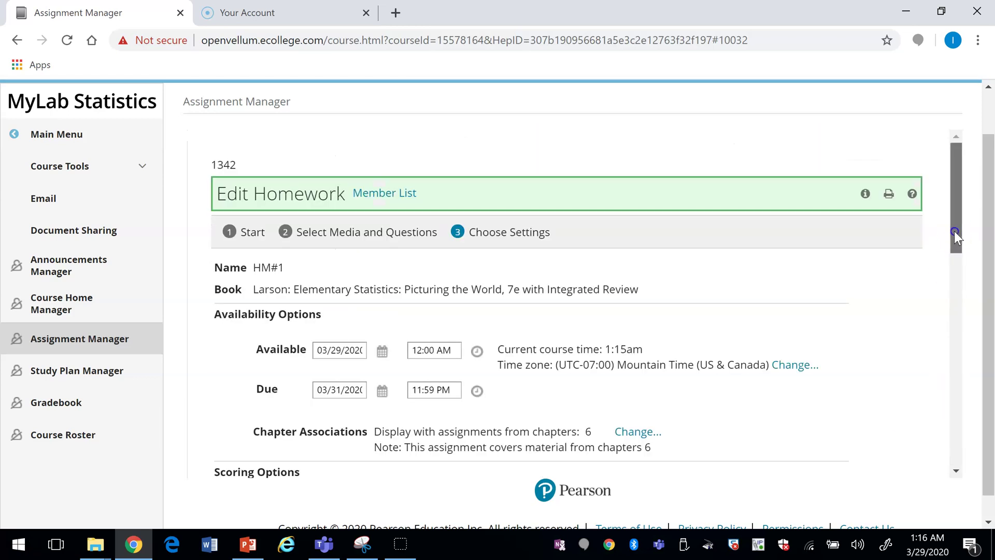
left_click_drag(954, 231, 937, 419)
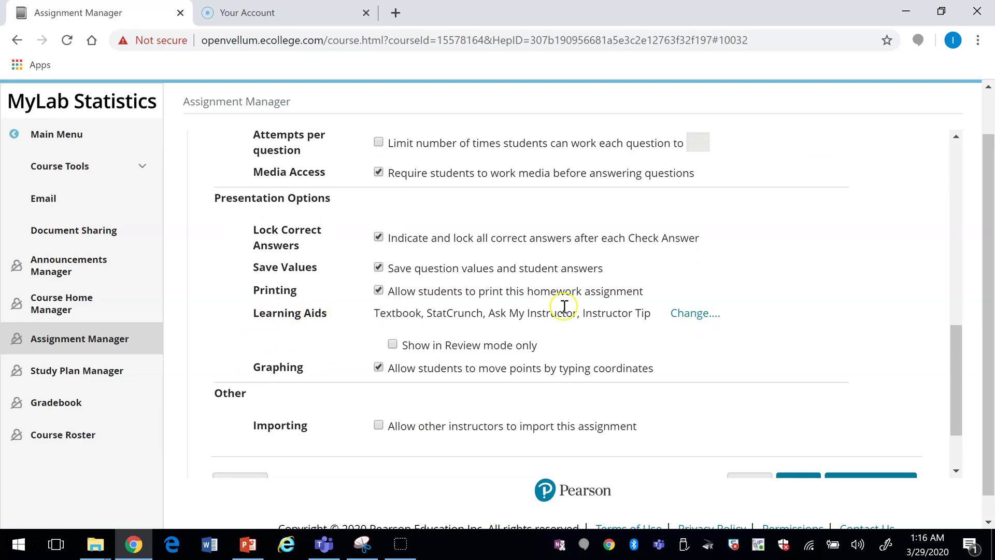
left_click(675, 317)
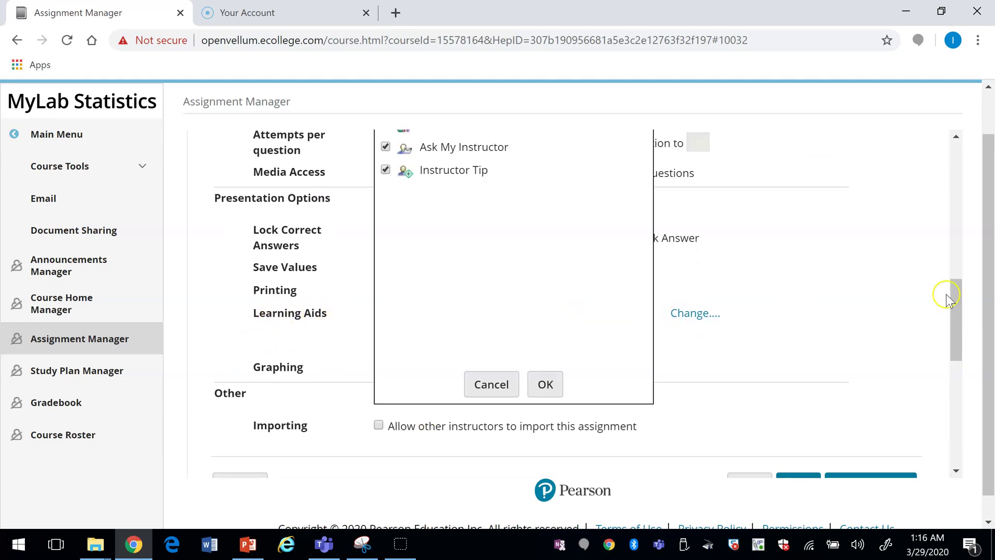
left_click_drag(951, 300, 949, 275)
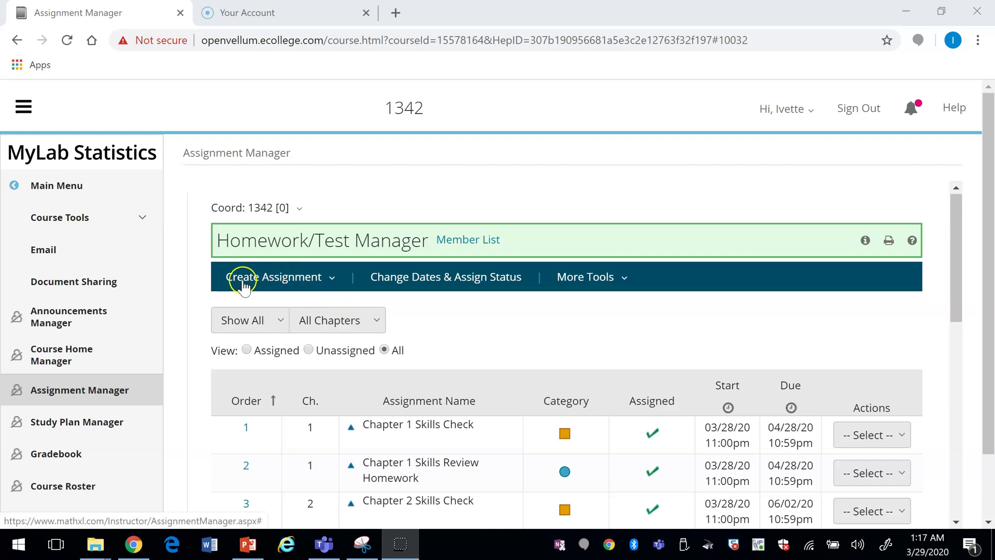
Step: Add an offline item named 'Exam 1' in the Test gradebook category, worth 100 points
left_click(331, 278)
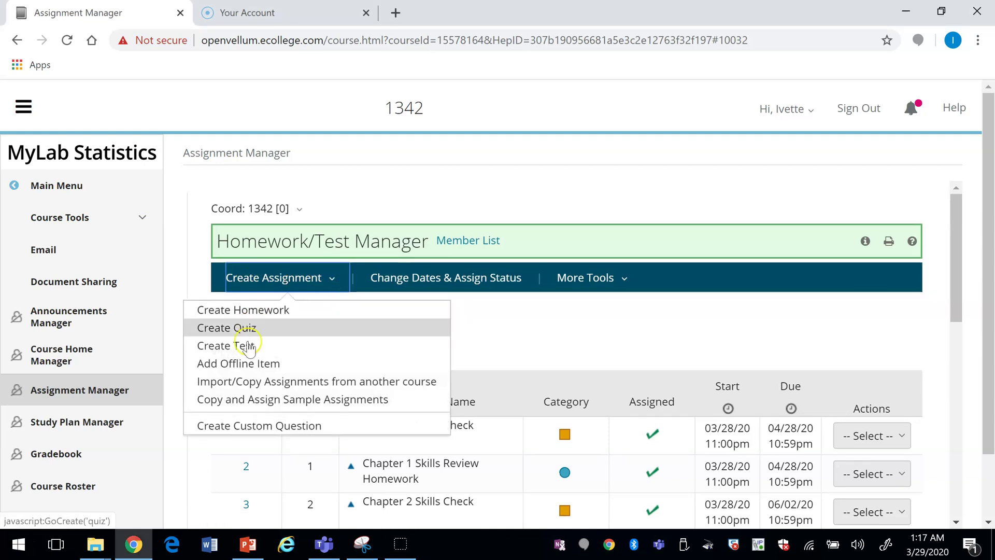
left_click(229, 364)
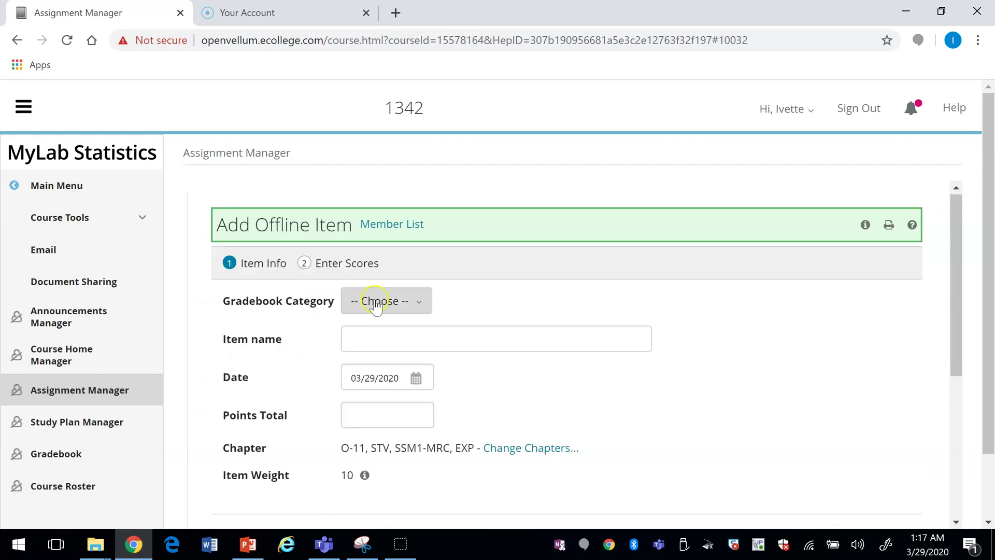
left_click(377, 305)
left_click(377, 344)
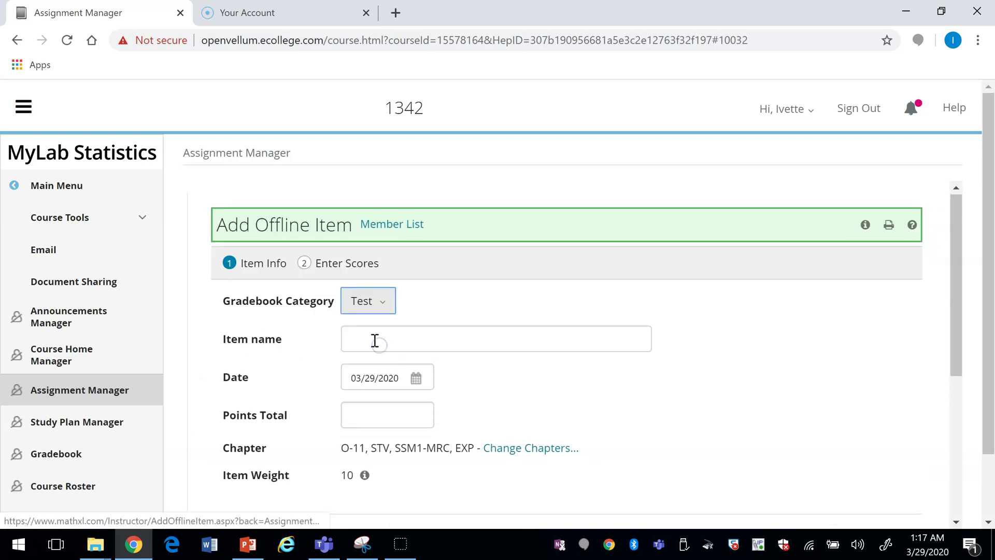
left_click(373, 339)
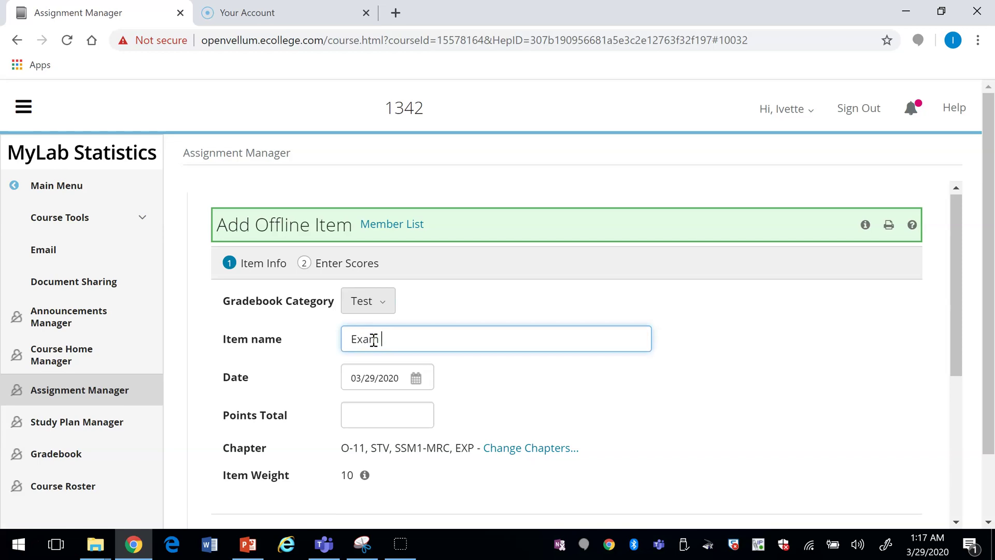
type("Exam 1")
left_click(357, 417)
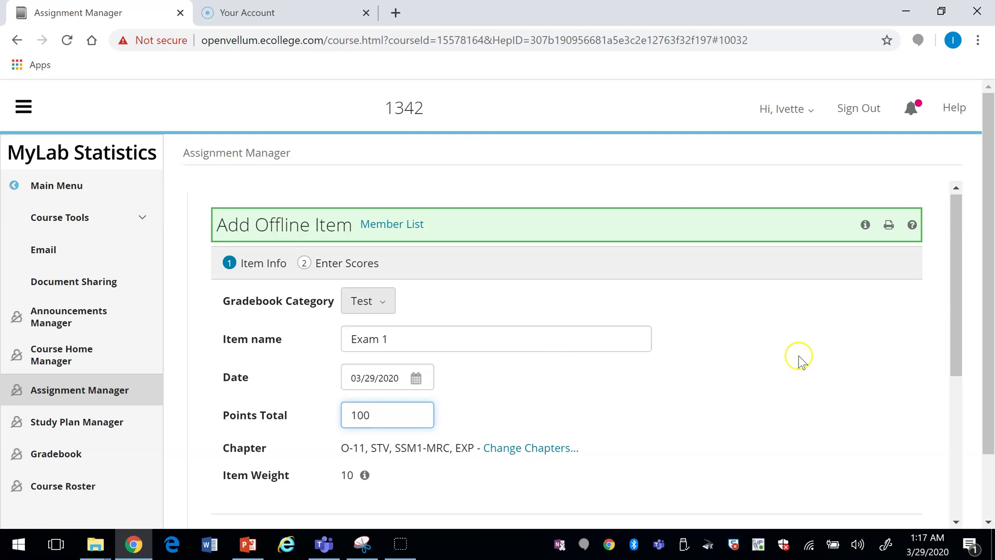
left_click_drag(962, 349, 958, 399)
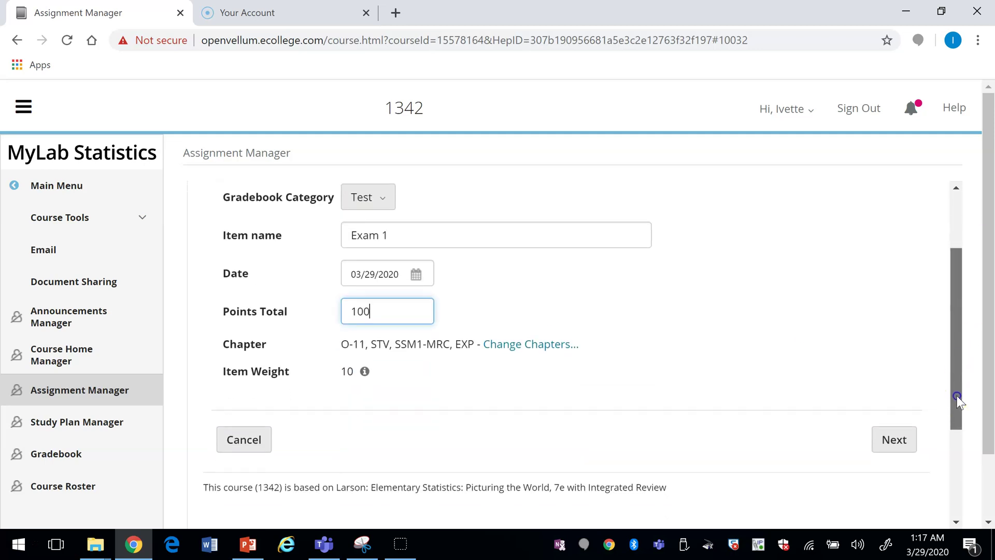
Step: Save Exam 1 without entering scores and close its Offline Item Summary
left_click(893, 435)
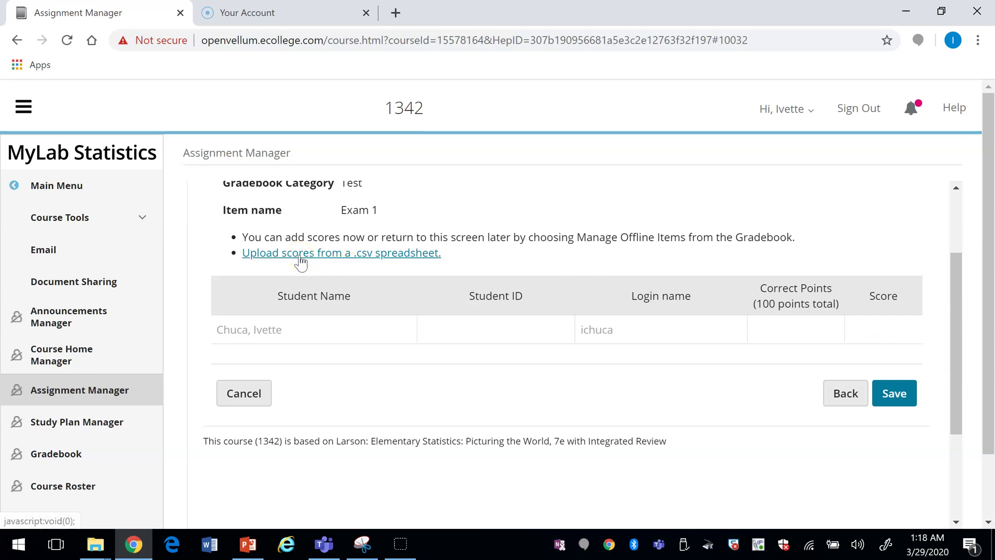
left_click(900, 393)
left_click(574, 139)
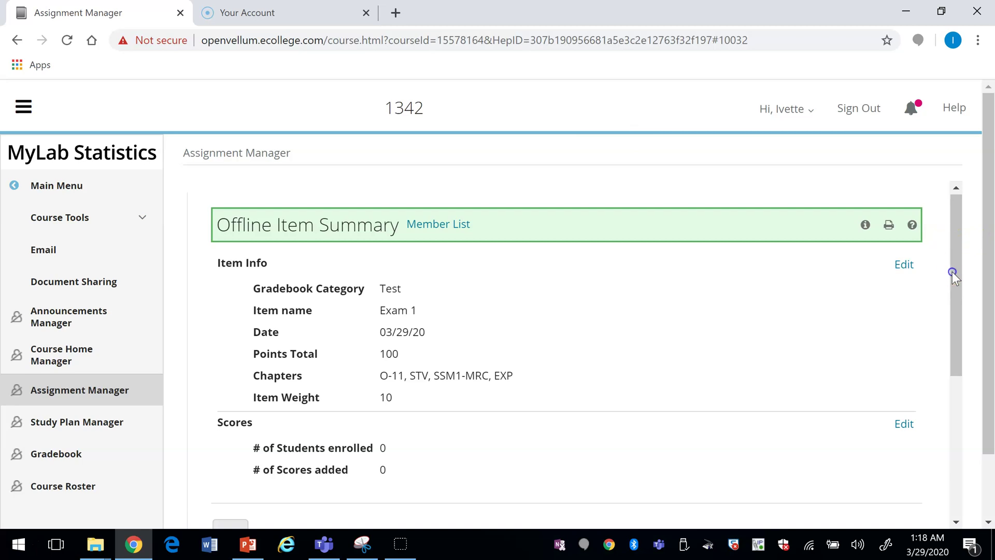
left_click_drag(952, 275, 962, 374)
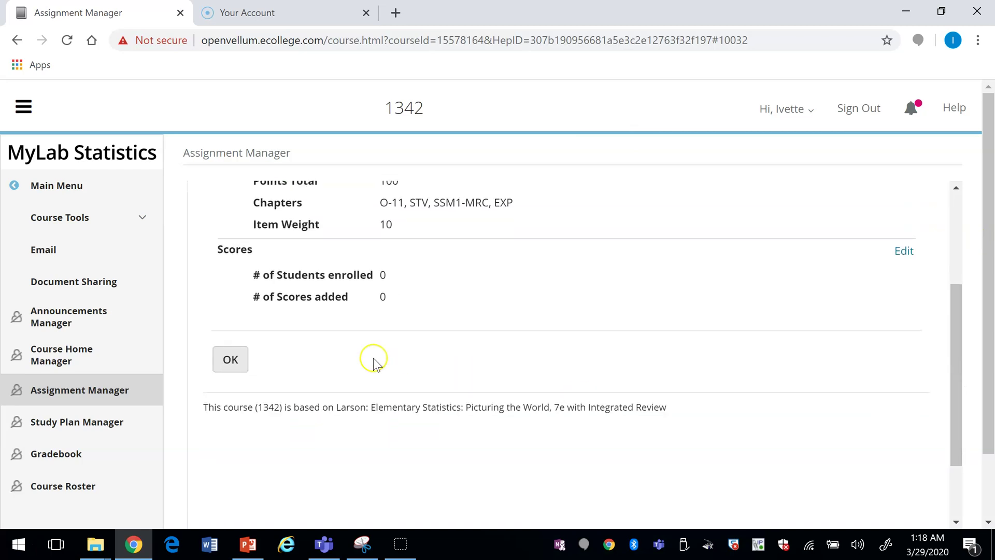
left_click(230, 359)
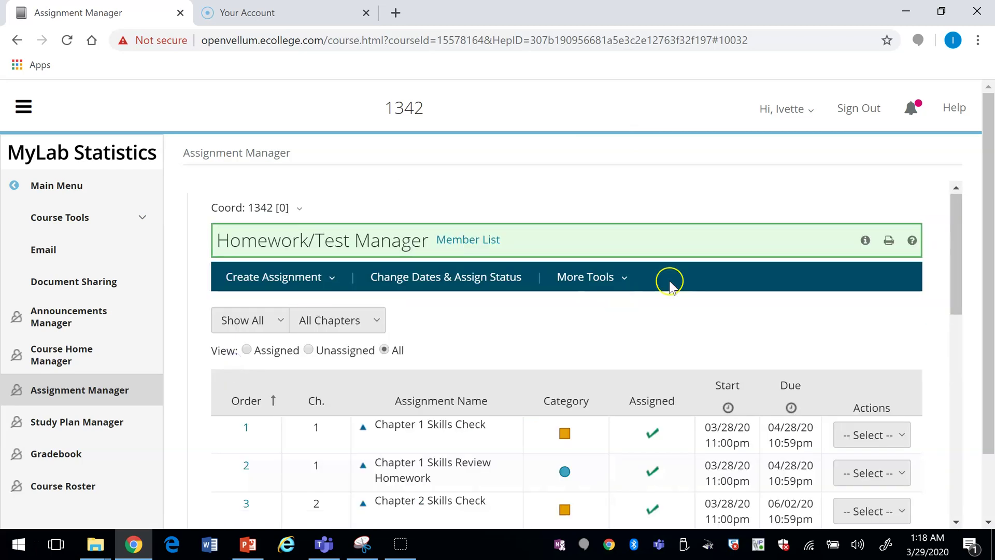
left_click_drag(955, 240, 956, 466)
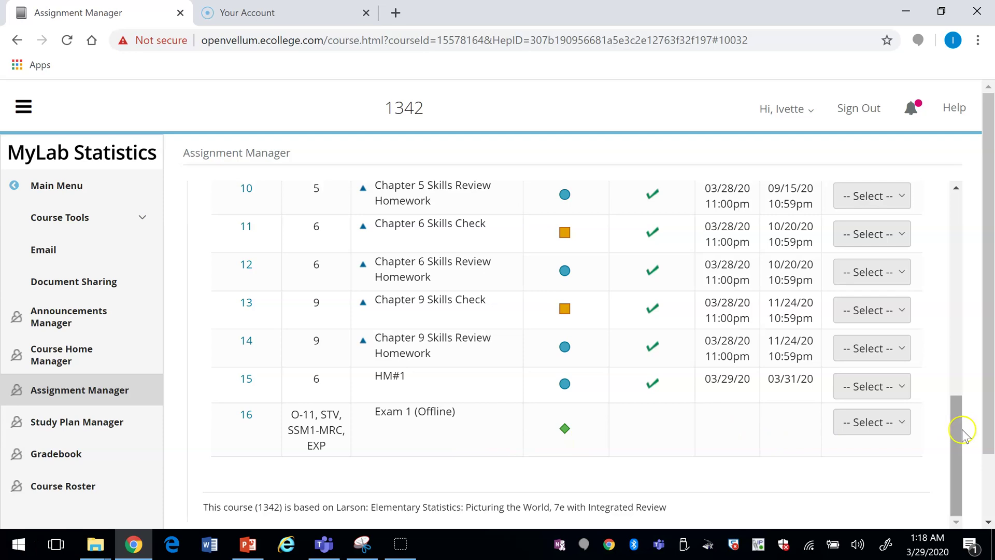
left_click_drag(963, 434, 949, 204)
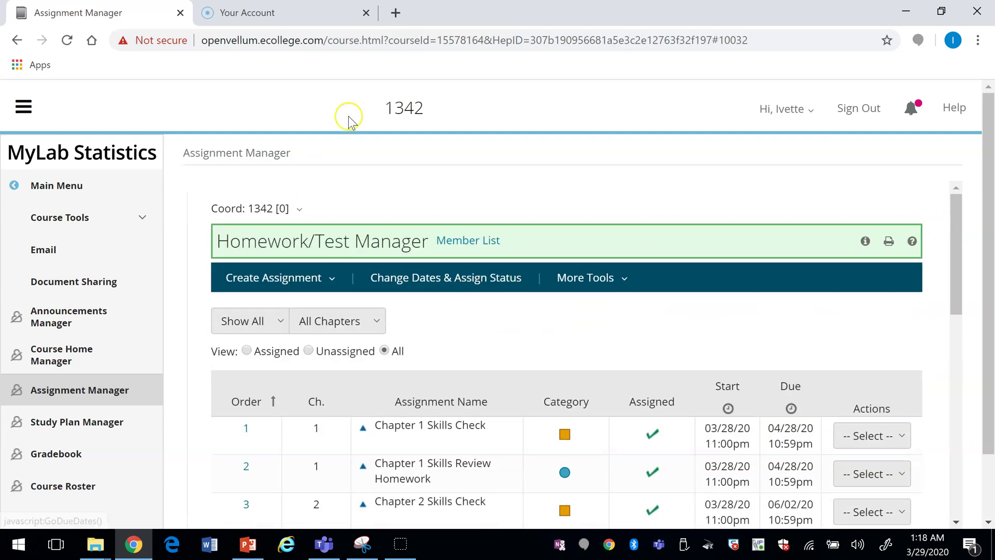